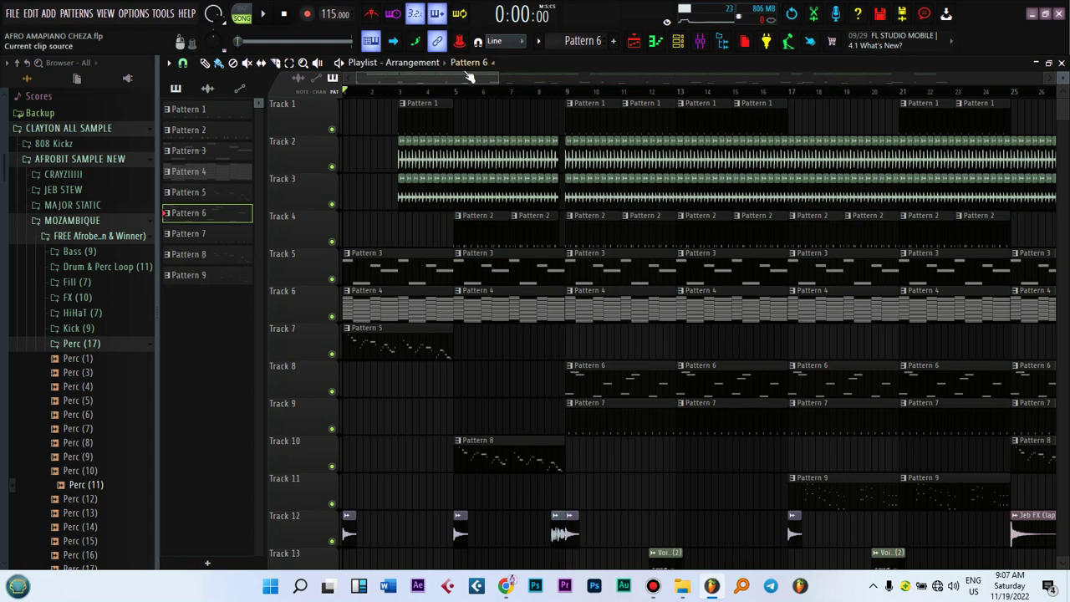
Open the channel rack over the playlist and place it higher so all channels show.
drag(458, 79, 432, 80)
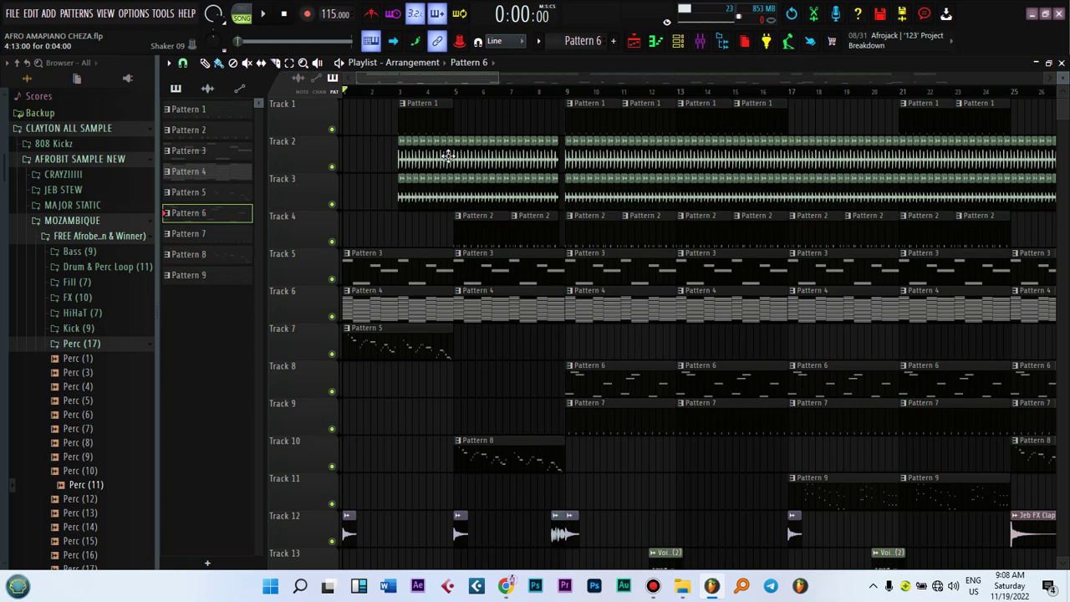
drag(420, 73, 394, 69)
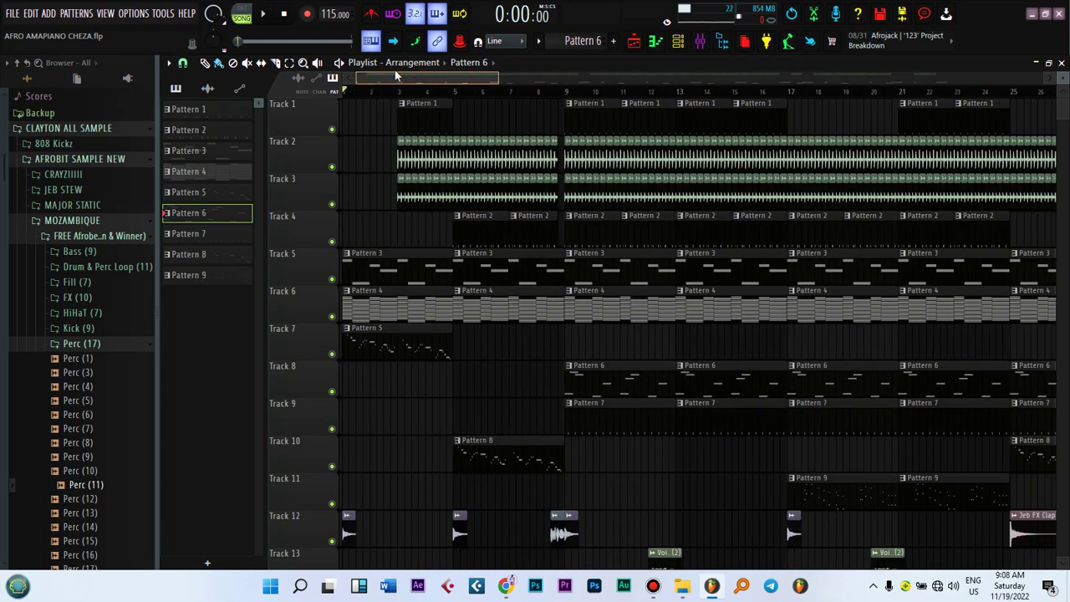
click(689, 42)
drag(560, 244, 549, 118)
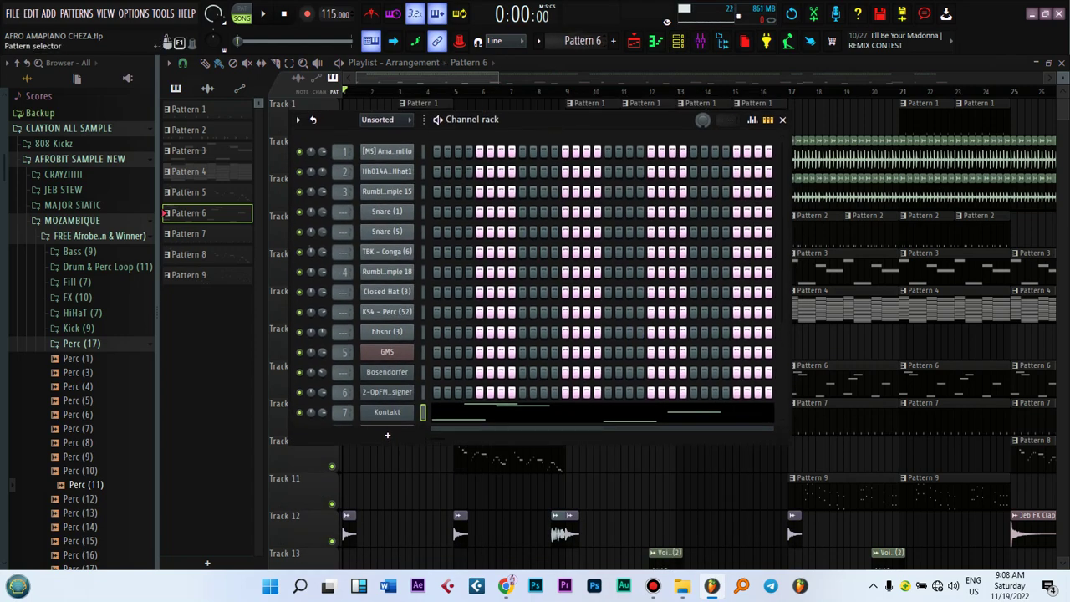
key(F4)
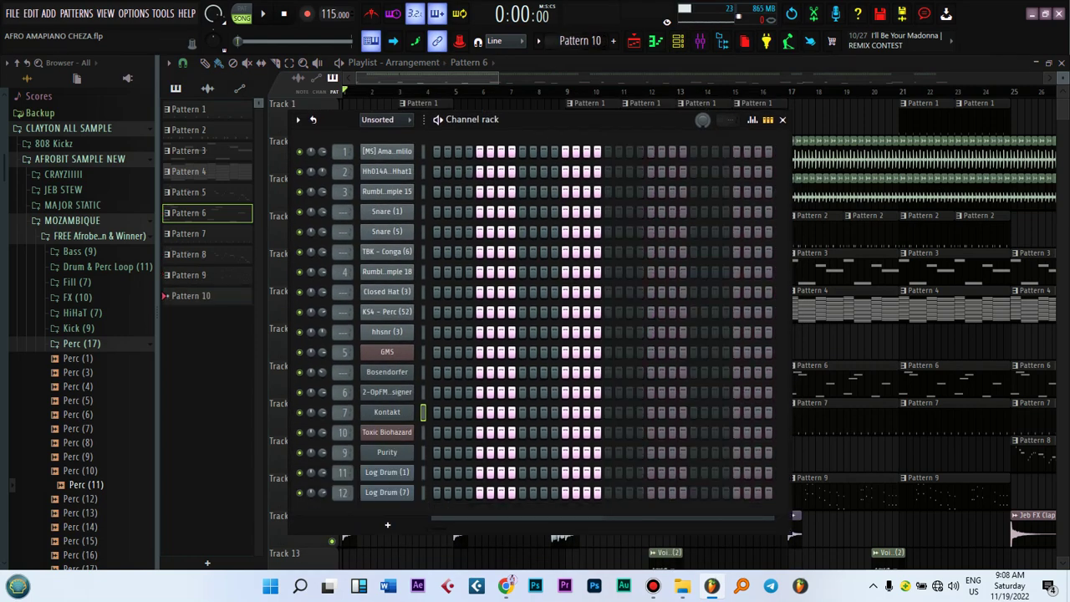
key(F4)
key(KP_Subtract)
key(KP_Subtract)
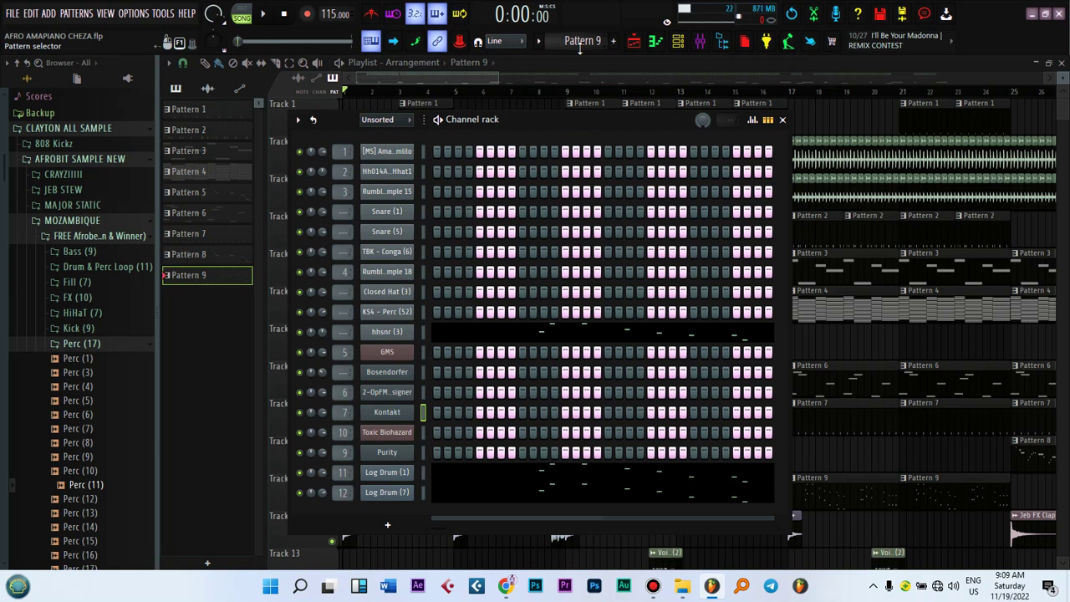
Switch to Pattern 1 and set playback to pattern mode, with the channel rack moved clear of the track names.
drag(560, 117, 574, 116)
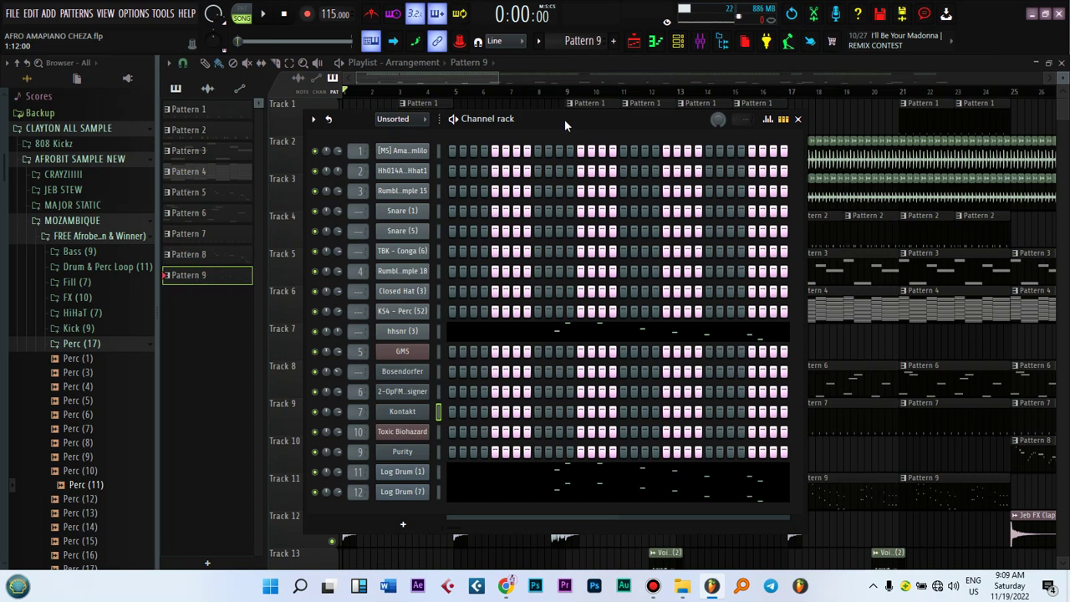
drag(563, 120, 600, 97)
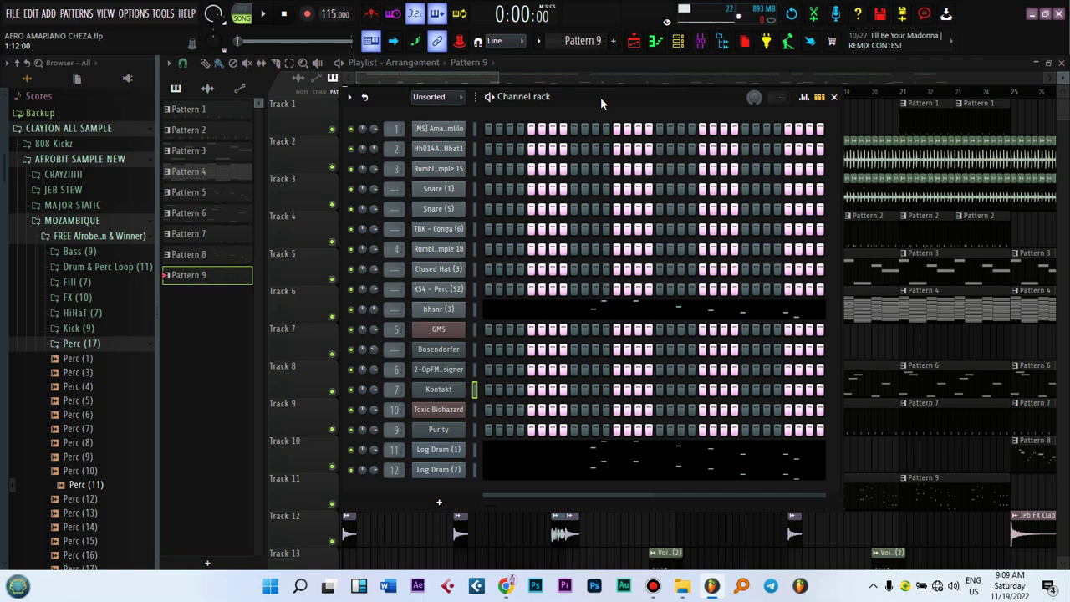
drag(600, 97, 600, 94)
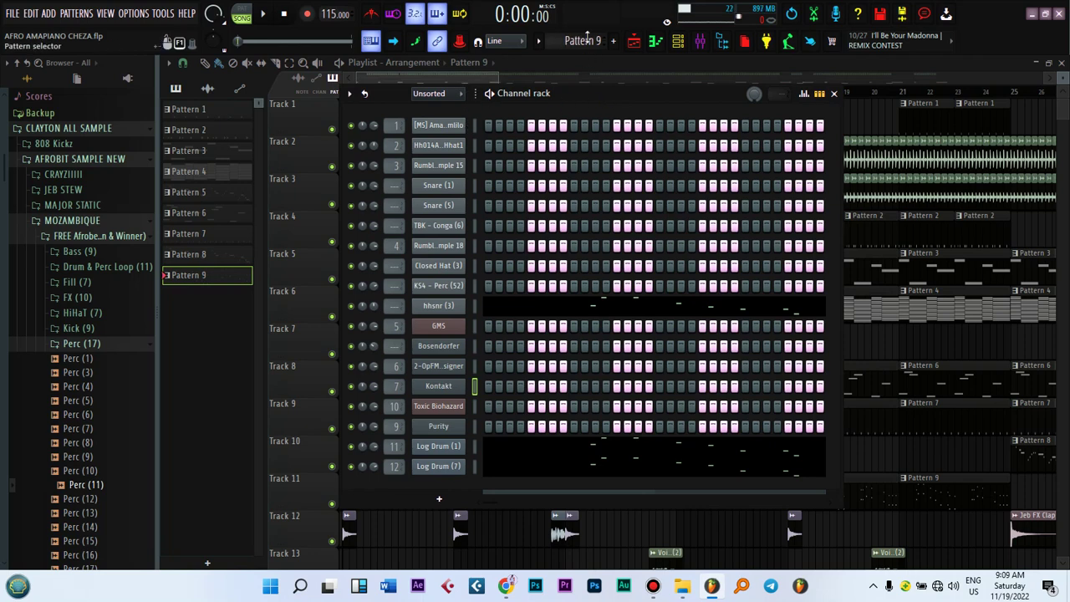
drag(577, 41, 577, 73)
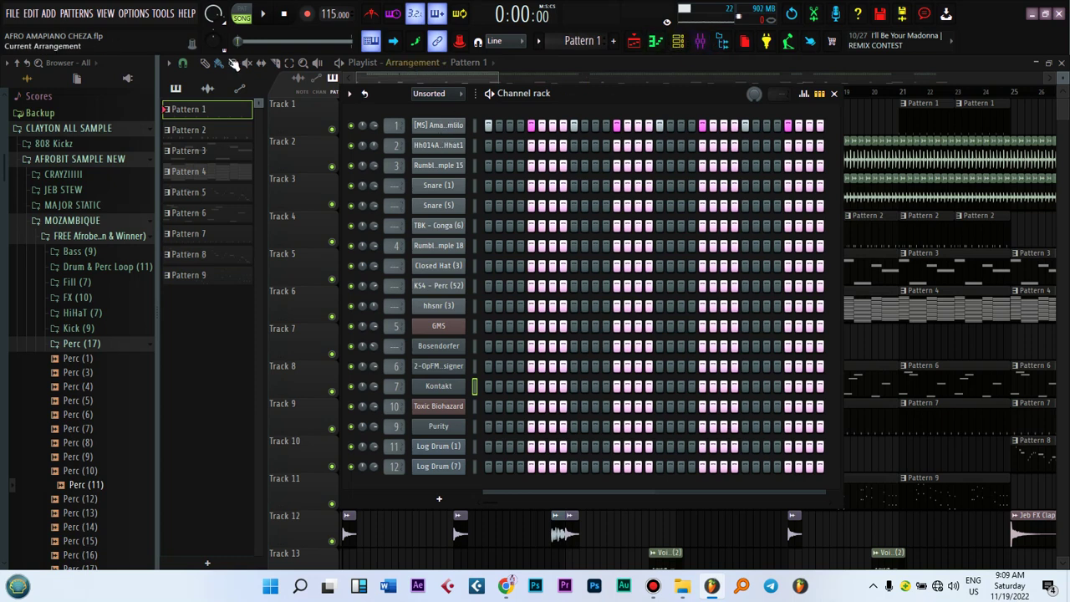
click(245, 19)
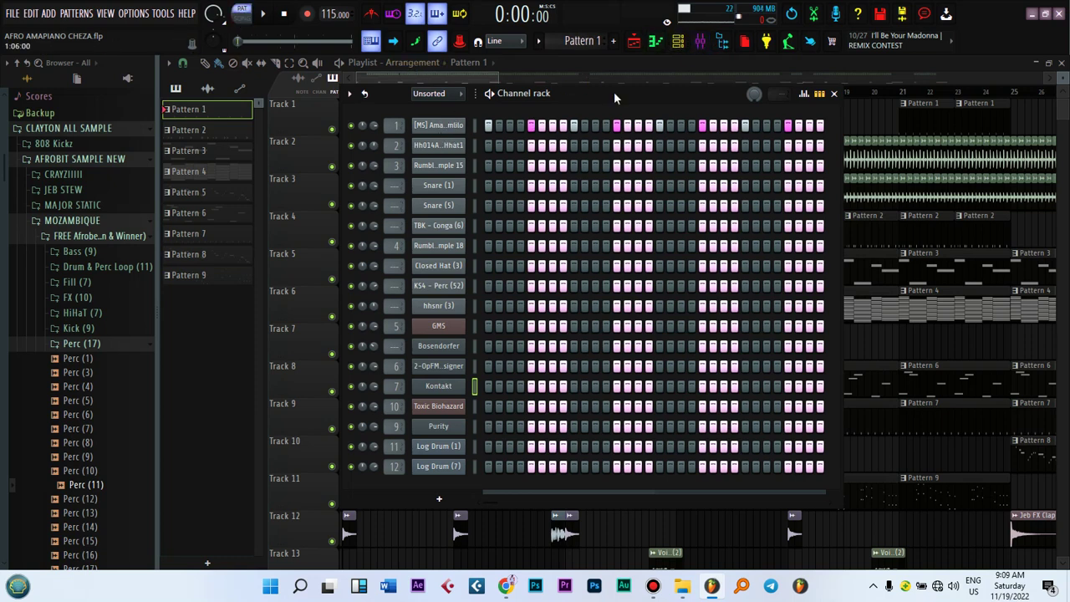
drag(613, 91, 614, 103)
Examine the sampler settings of the Amapiano kick channel and play back Pattern 1.
key(space)
key(space)
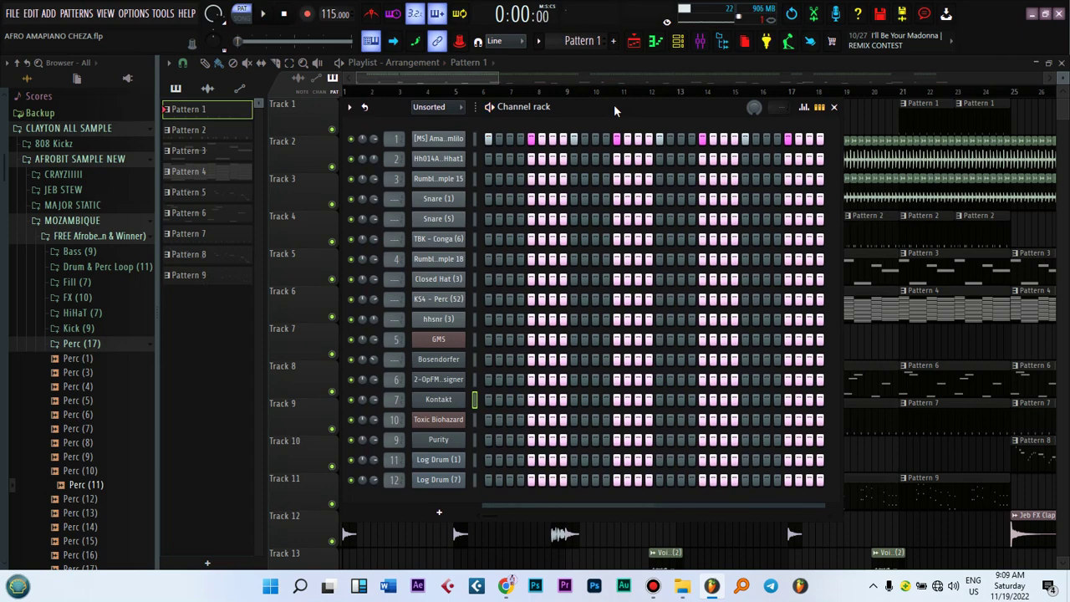
click(443, 139)
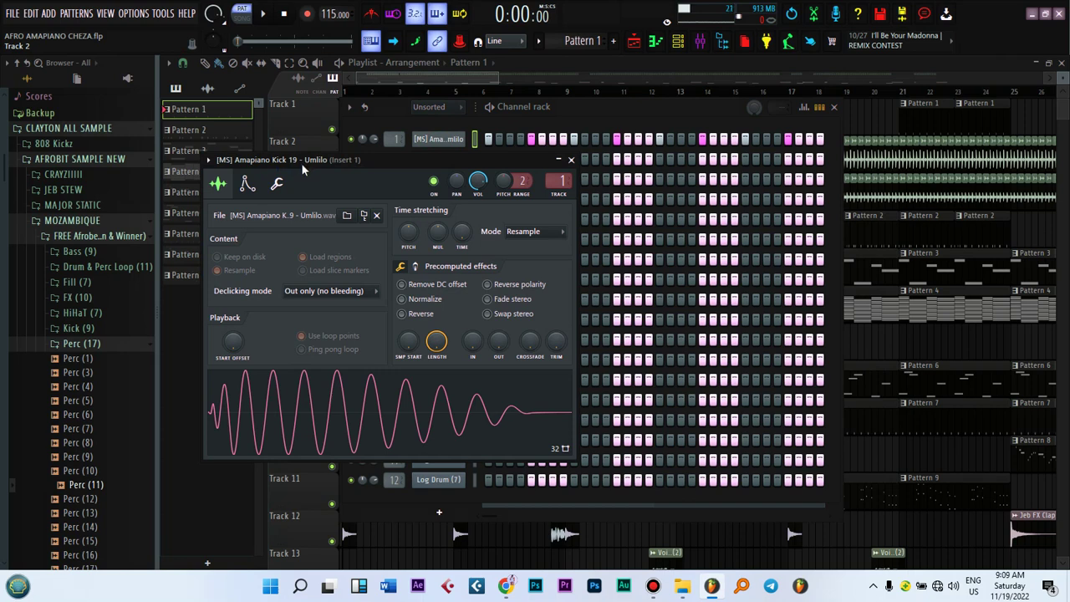
click(644, 104)
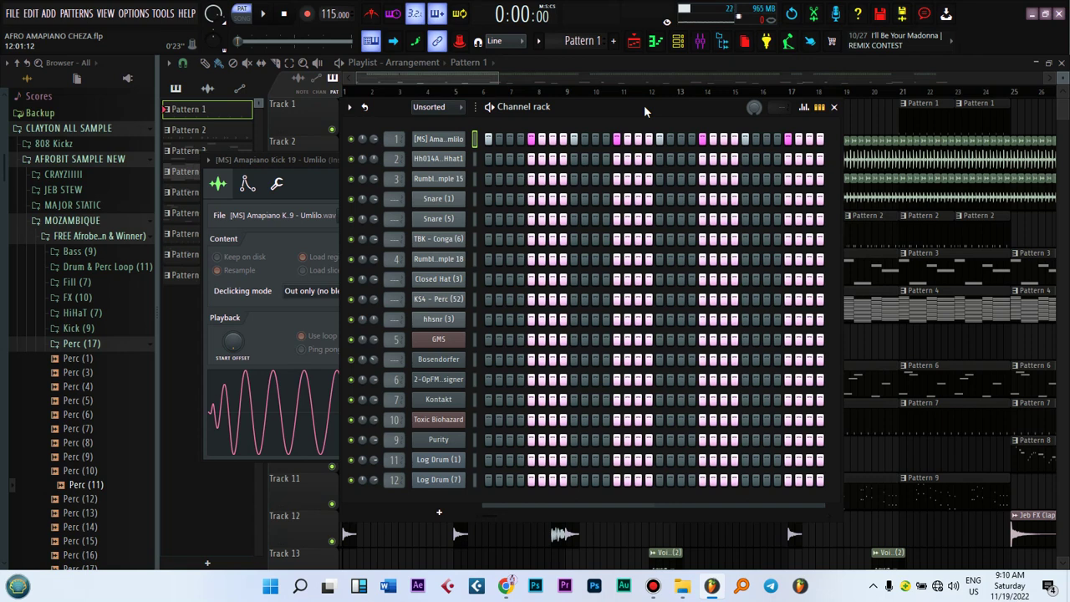
key(space)
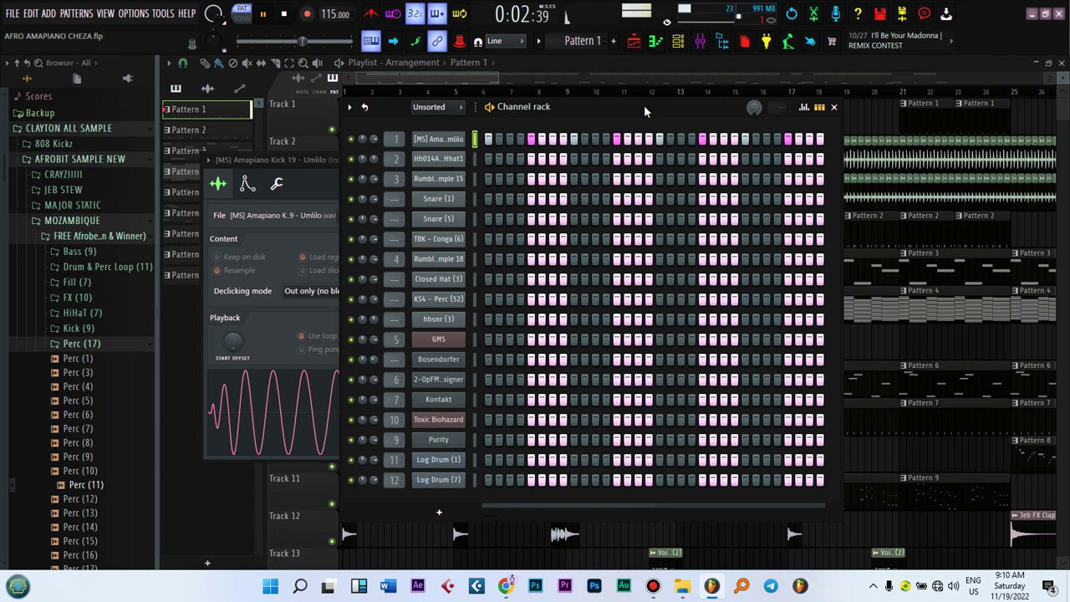
key(space)
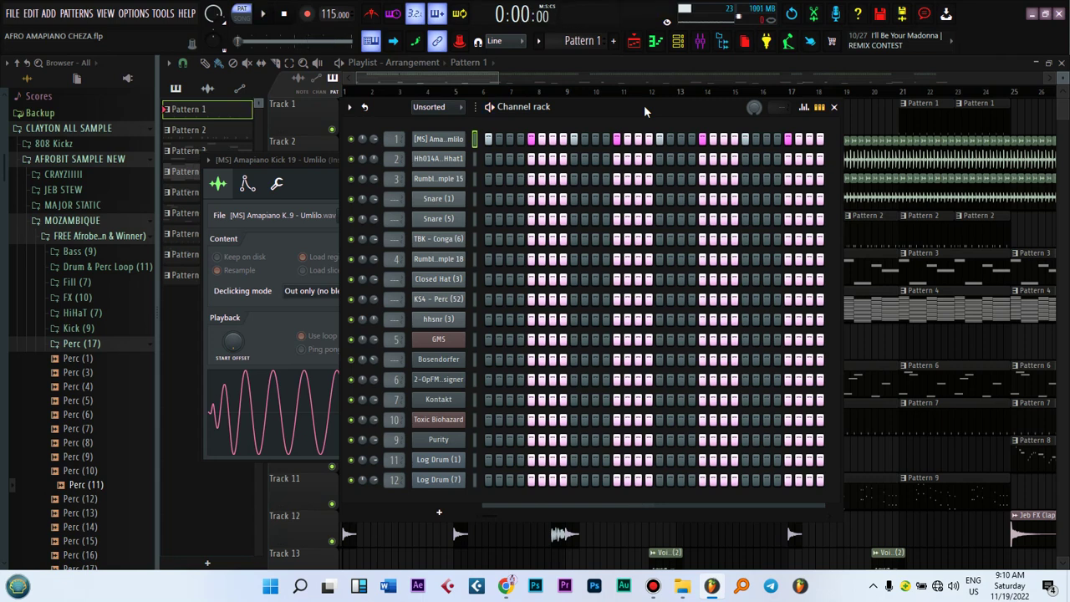
key(space)
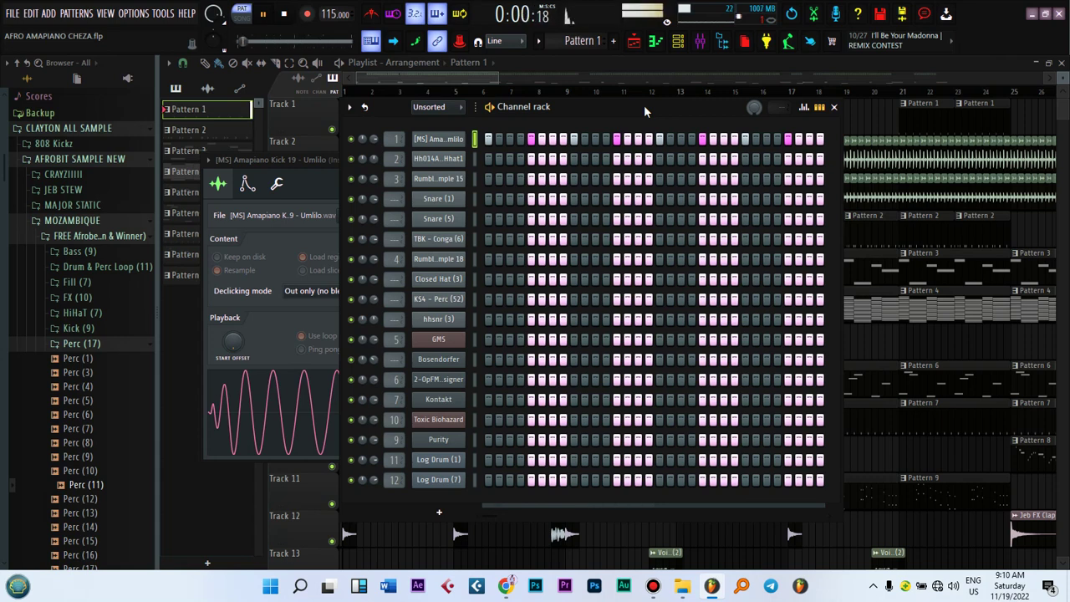
key(space)
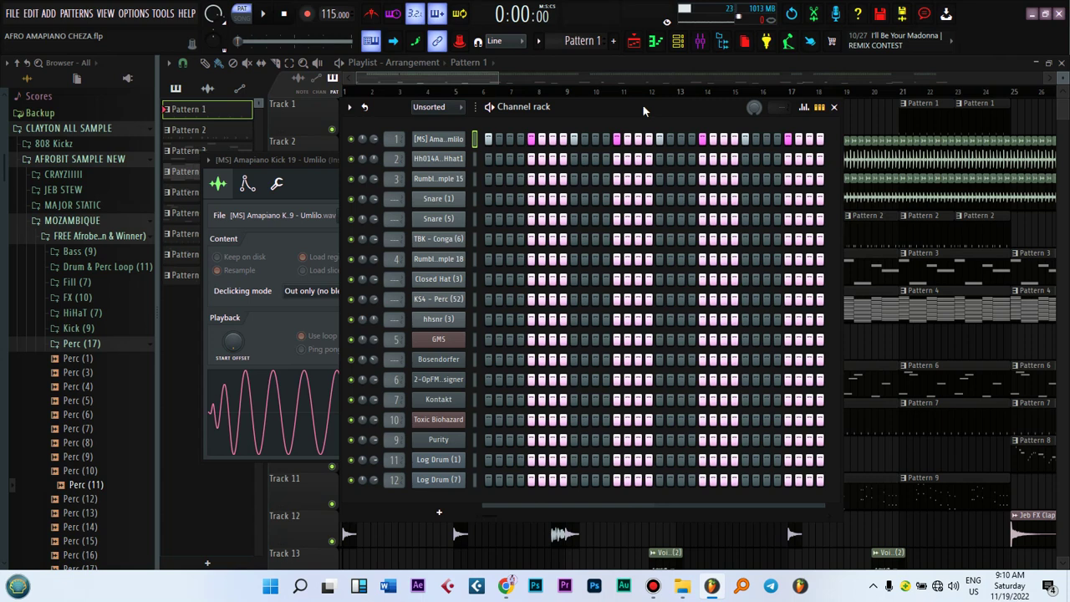
Switch to Pattern 2 and play back its percussion steps.
drag(582, 40, 581, 32)
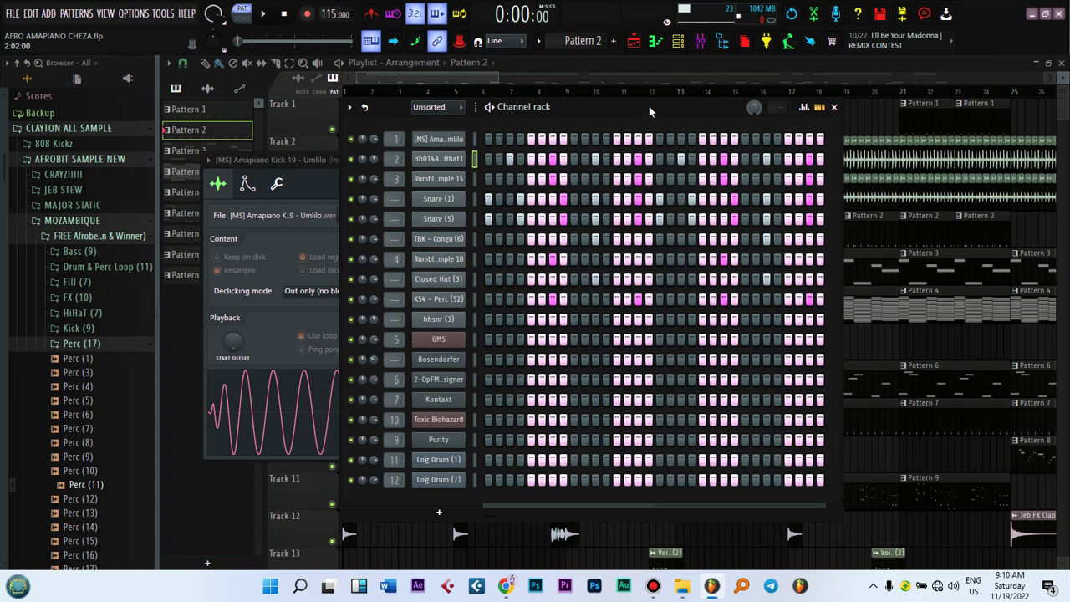
drag(648, 104, 633, 123)
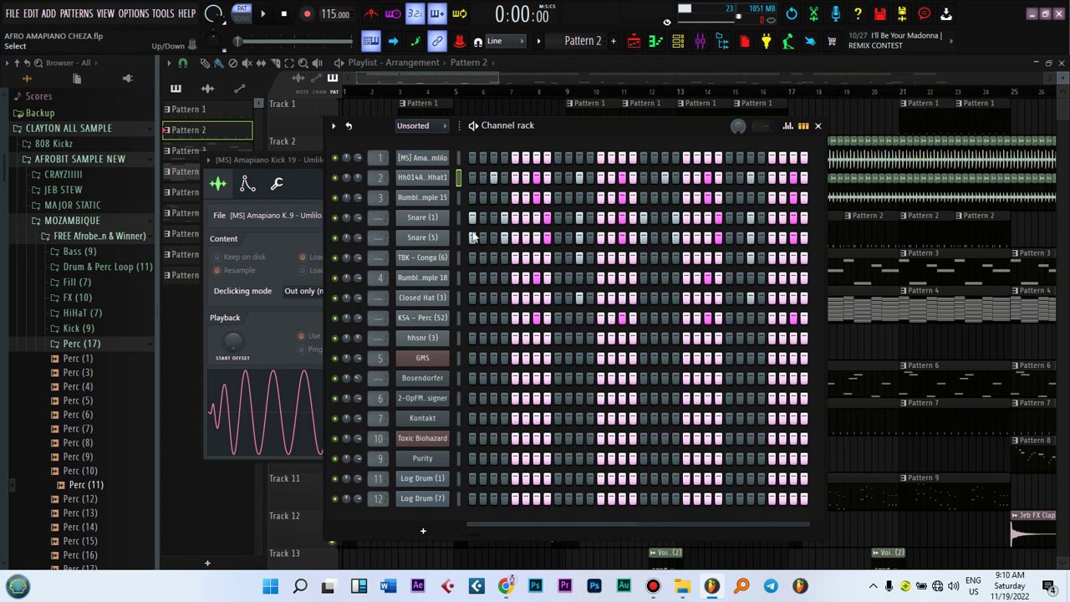
key(space)
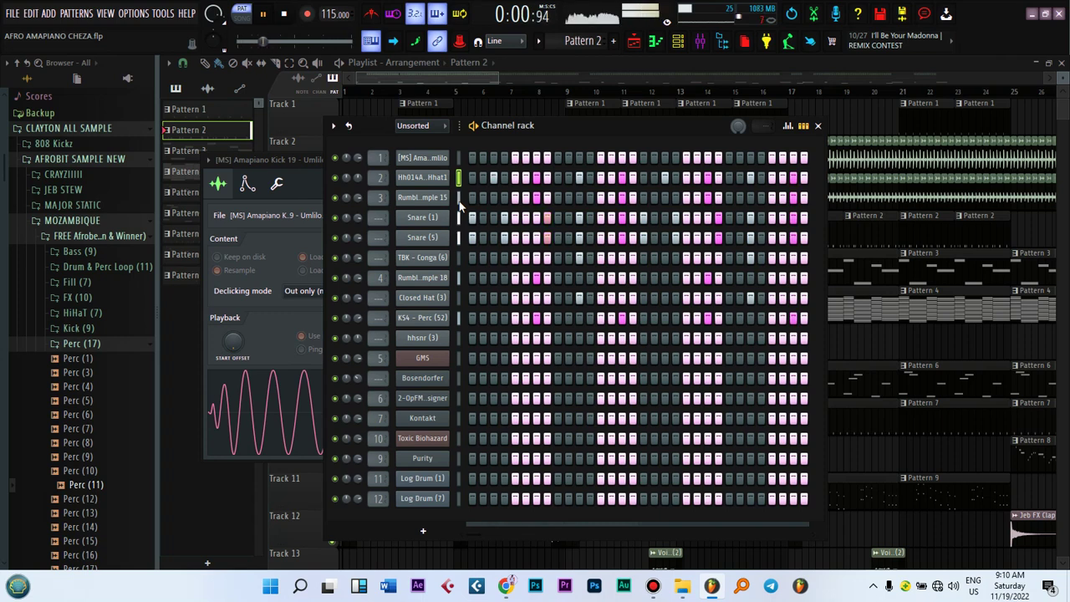
key(space)
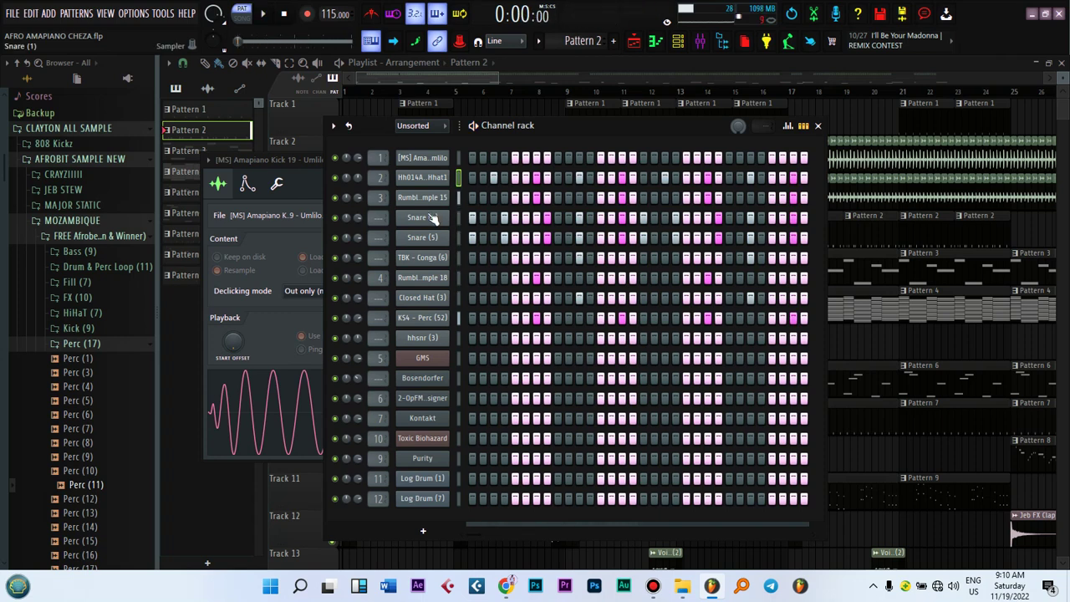
Change the Snare (1) channel's color to green.
right_click(430, 219)
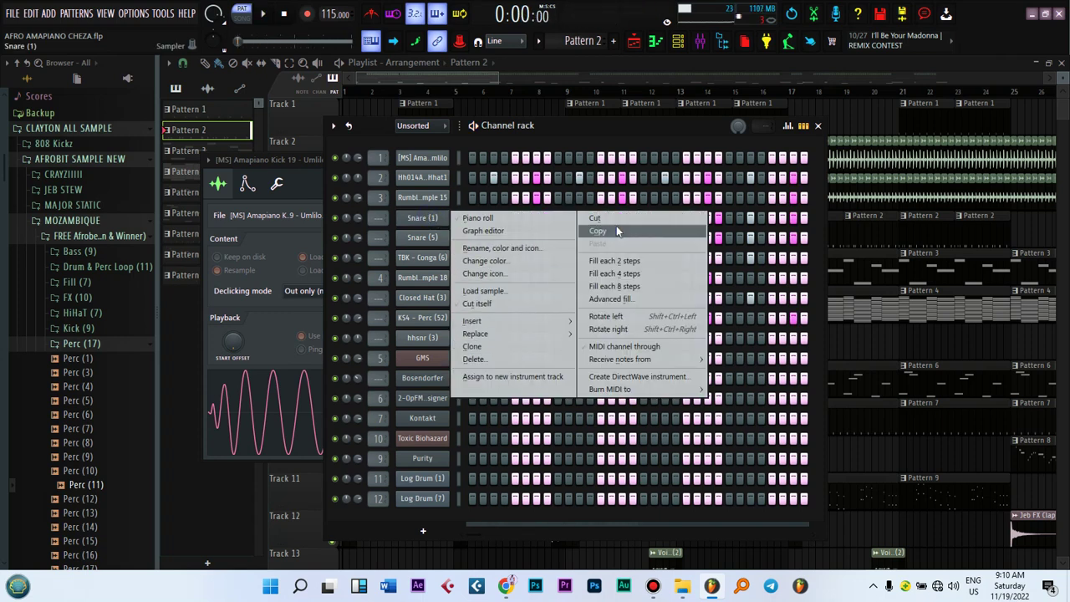
click(503, 264)
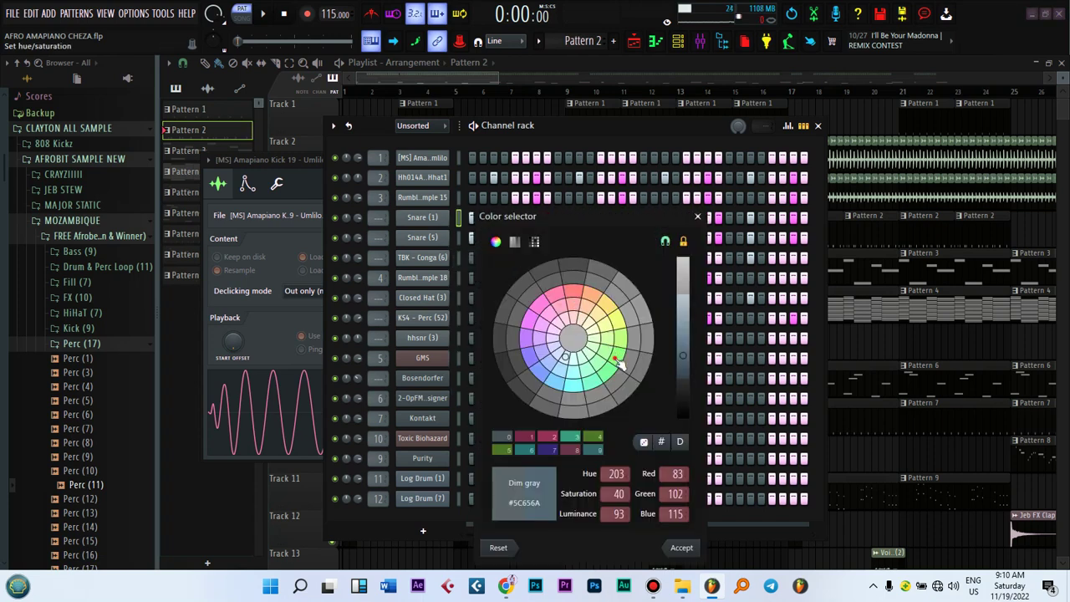
click(621, 364)
click(681, 547)
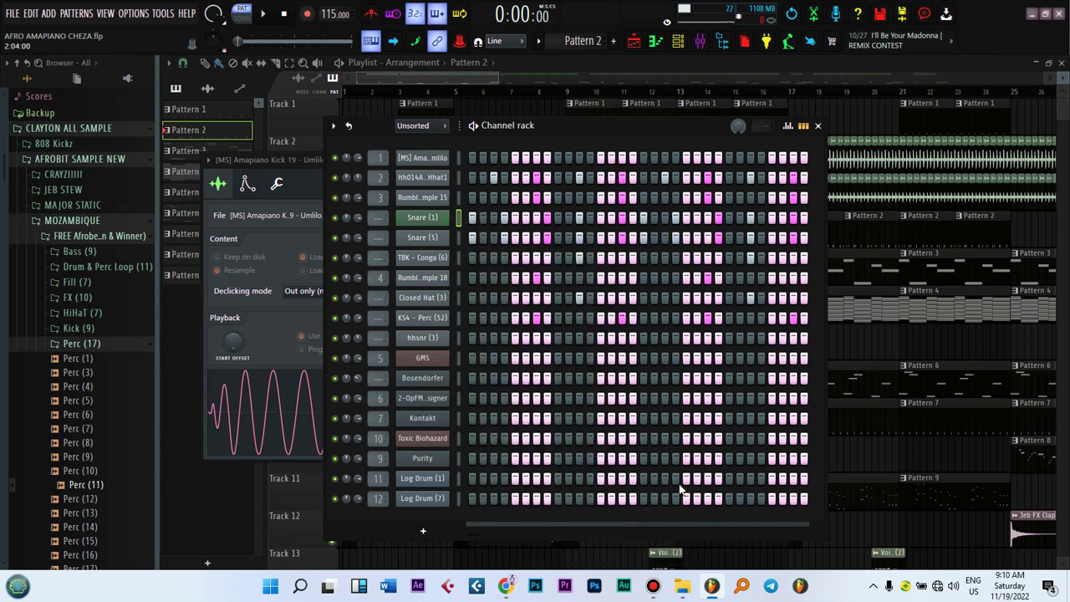
Open the piano roll for Snare (1) behind the channel rack and play Pattern 2 again.
key(F7)
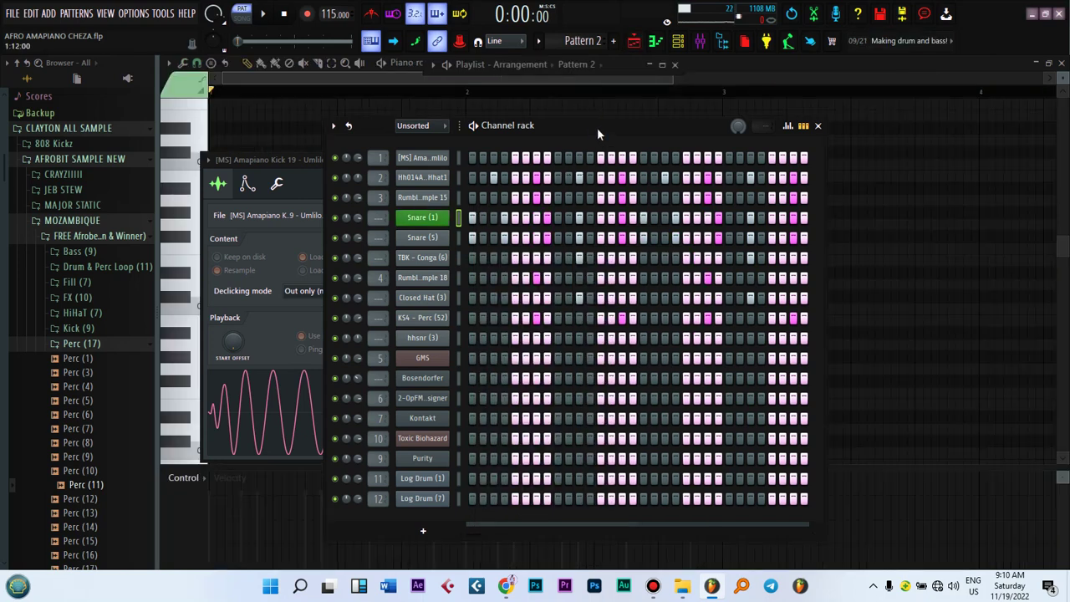
drag(597, 127, 592, 118)
key(space)
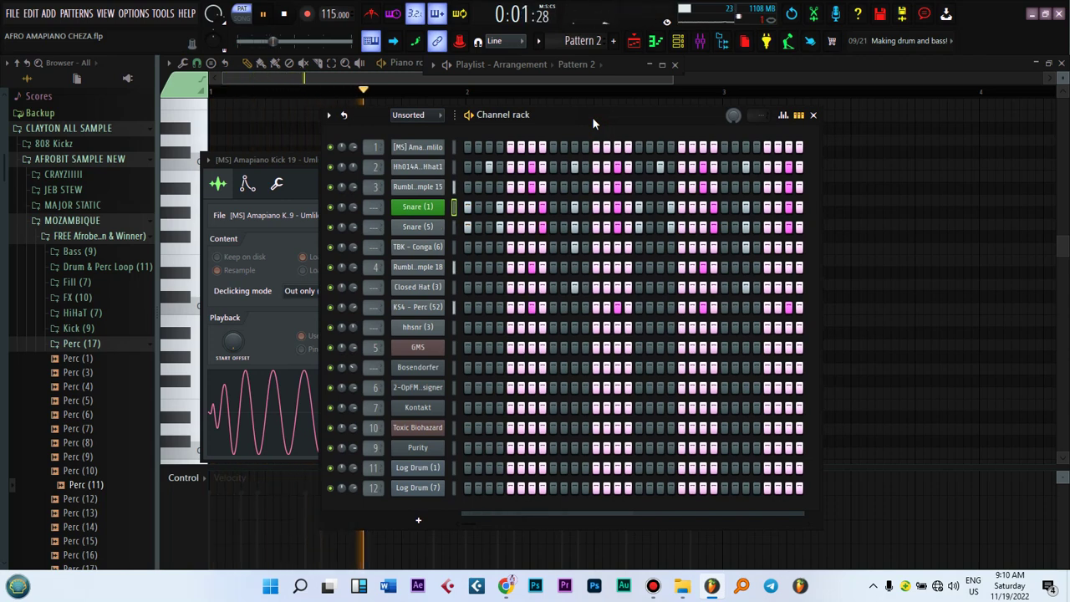
key(space)
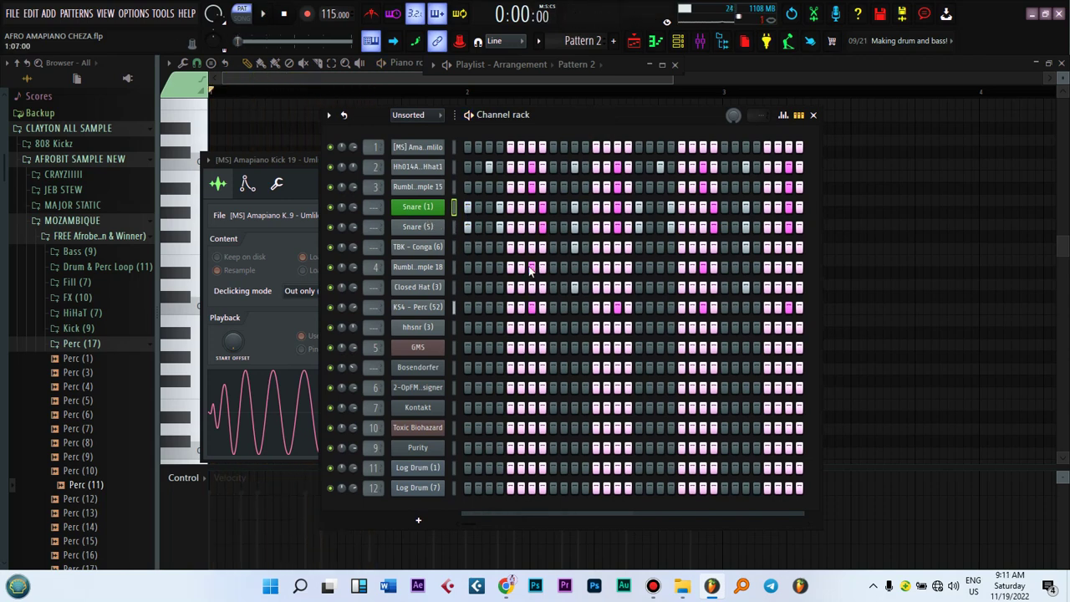
Examine the sampler settings of the Rumble In The Jungle Sample 18 channel, close them and replay Pattern 2.
click(418, 267)
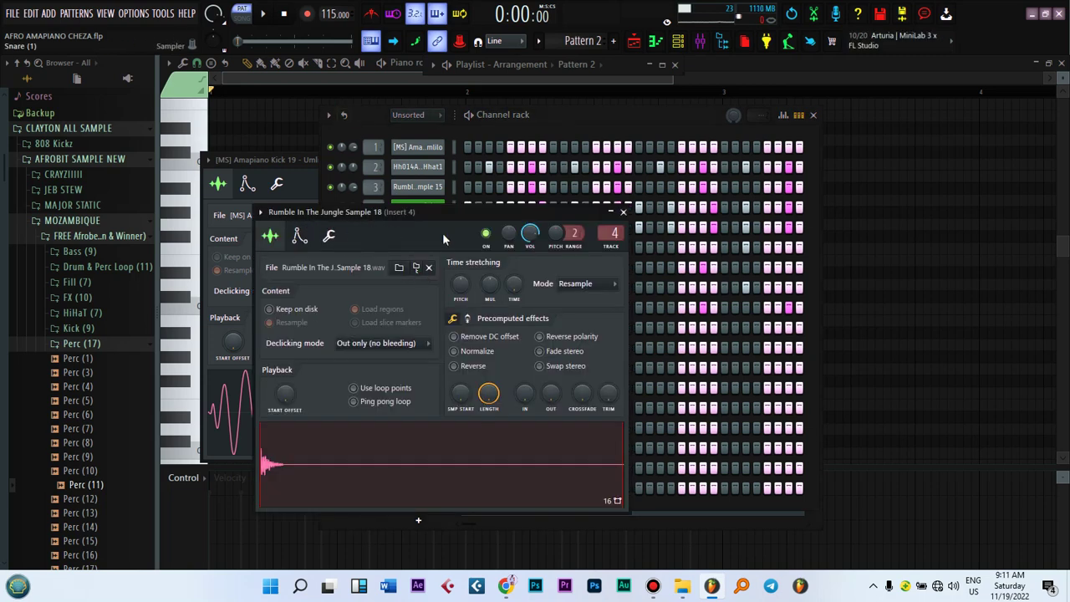
click(623, 211)
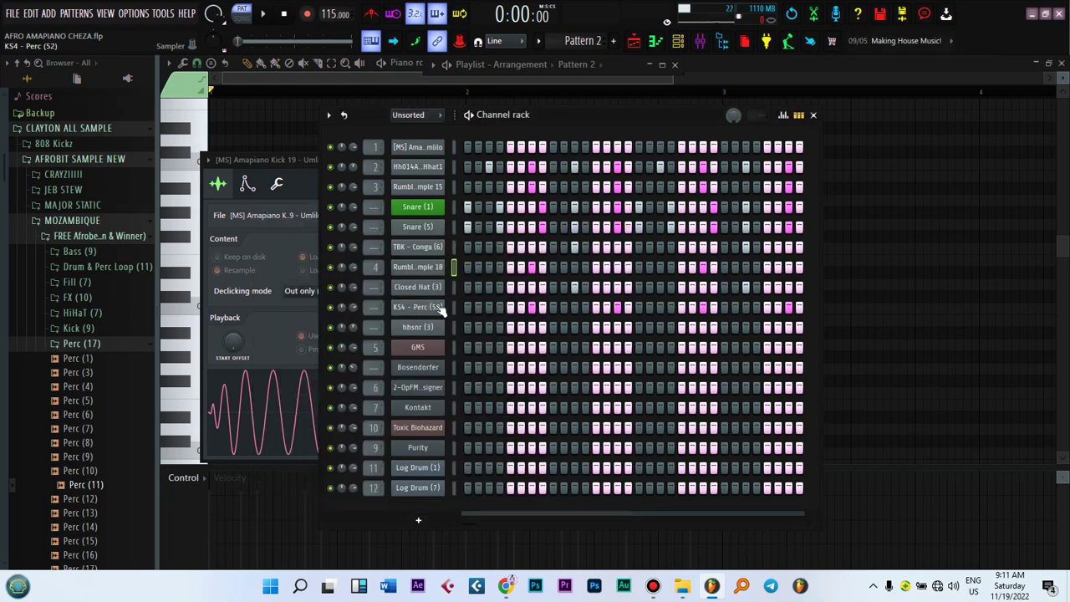
key(space)
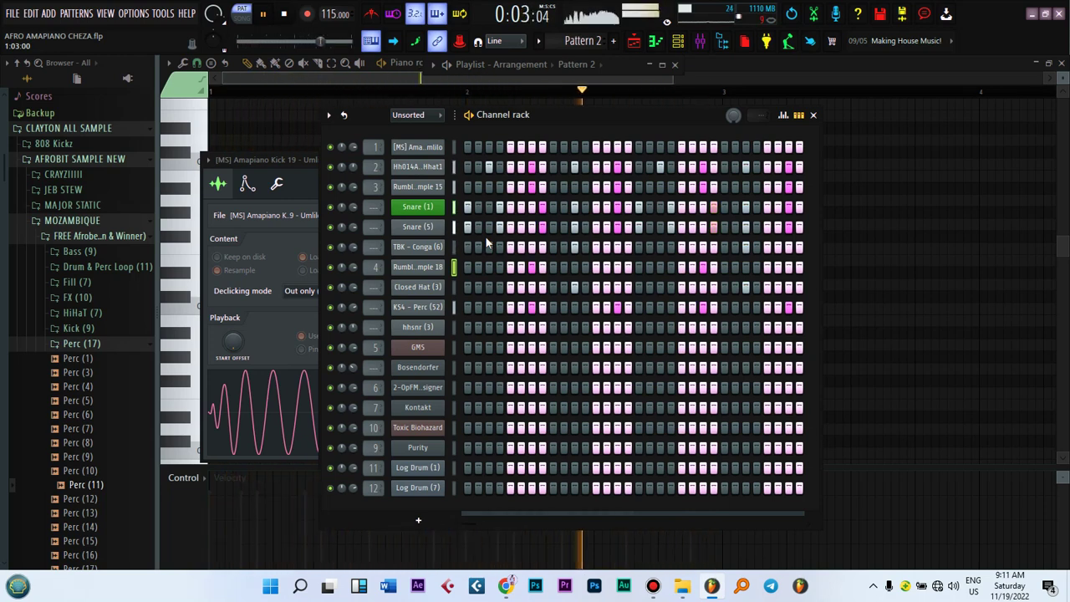
key(space)
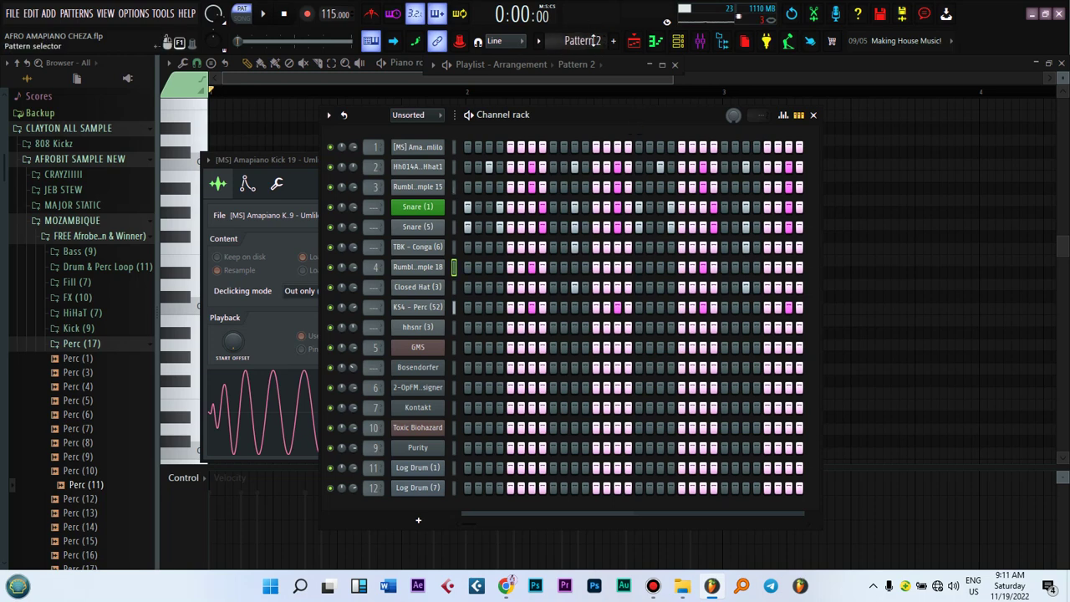
Browse the Basses bank in the presets library of the GMS synth used in Pattern 3.
scroll(587, 40, down, 1)
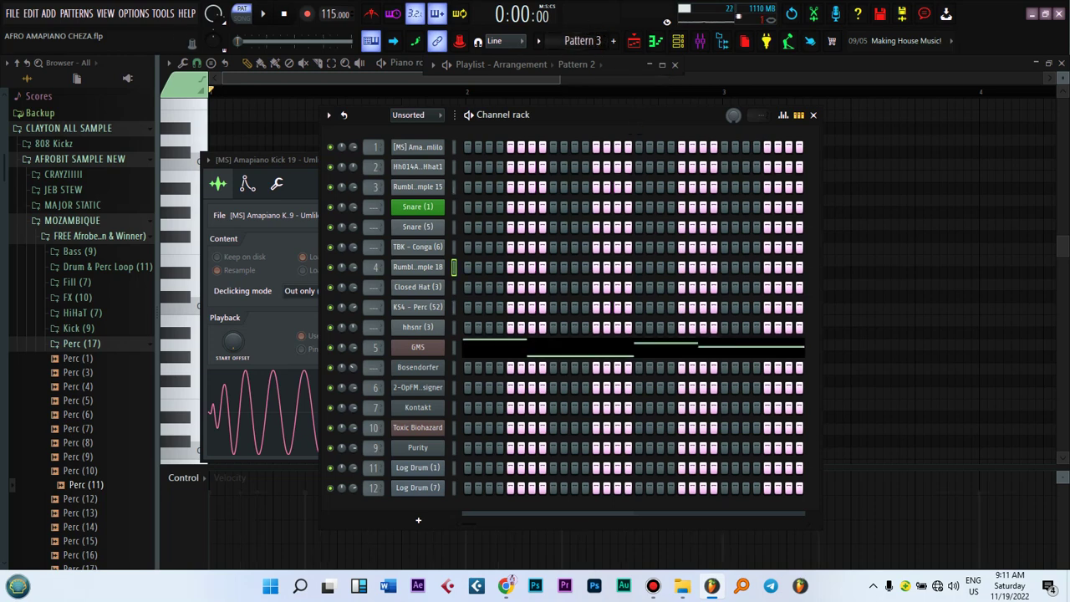
click(420, 351)
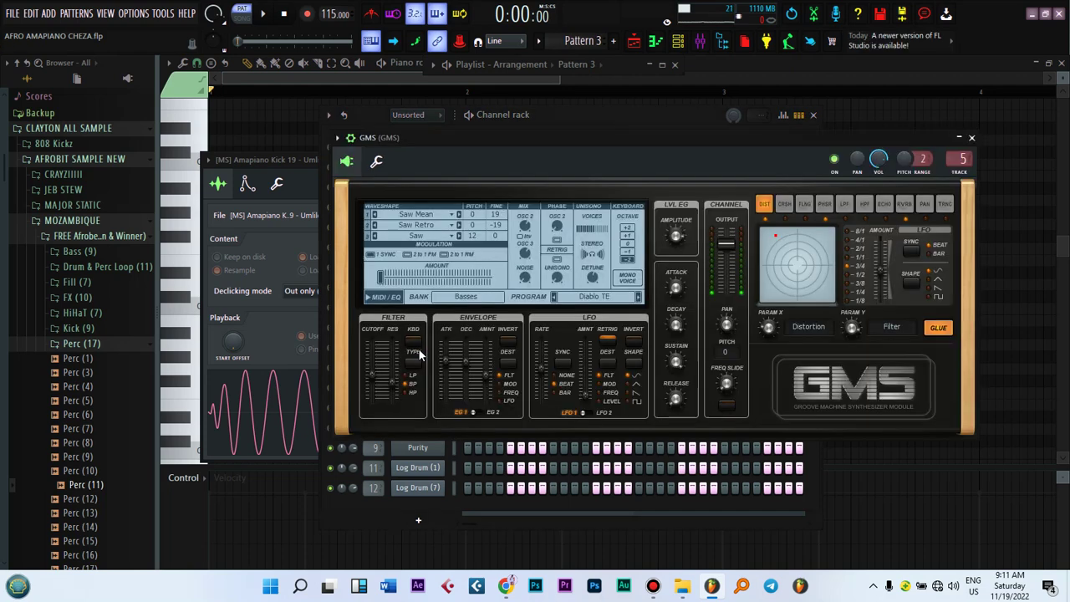
click(597, 297)
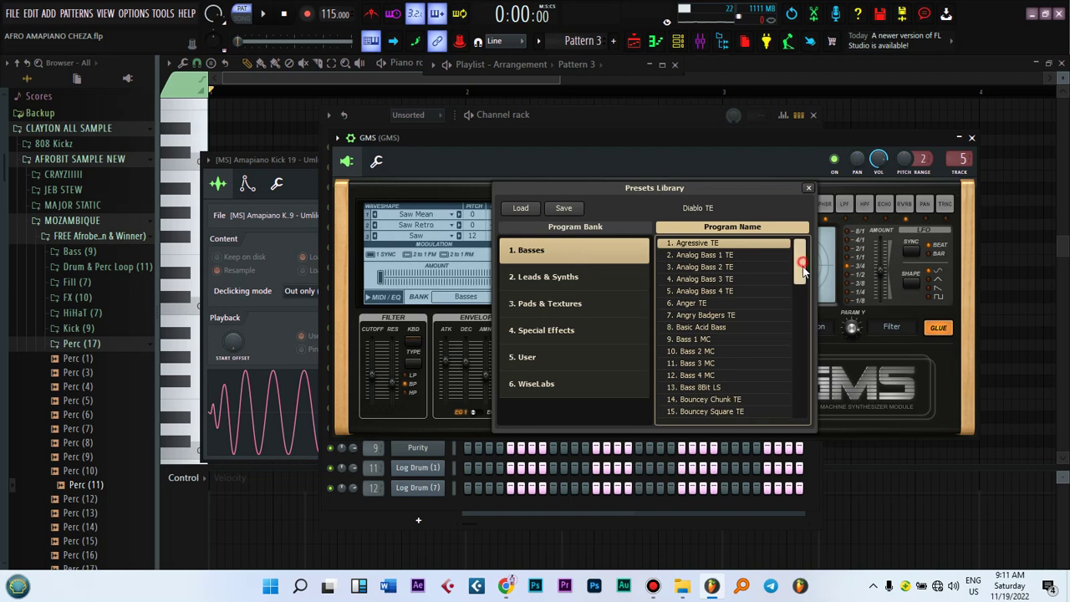
drag(803, 262, 802, 277)
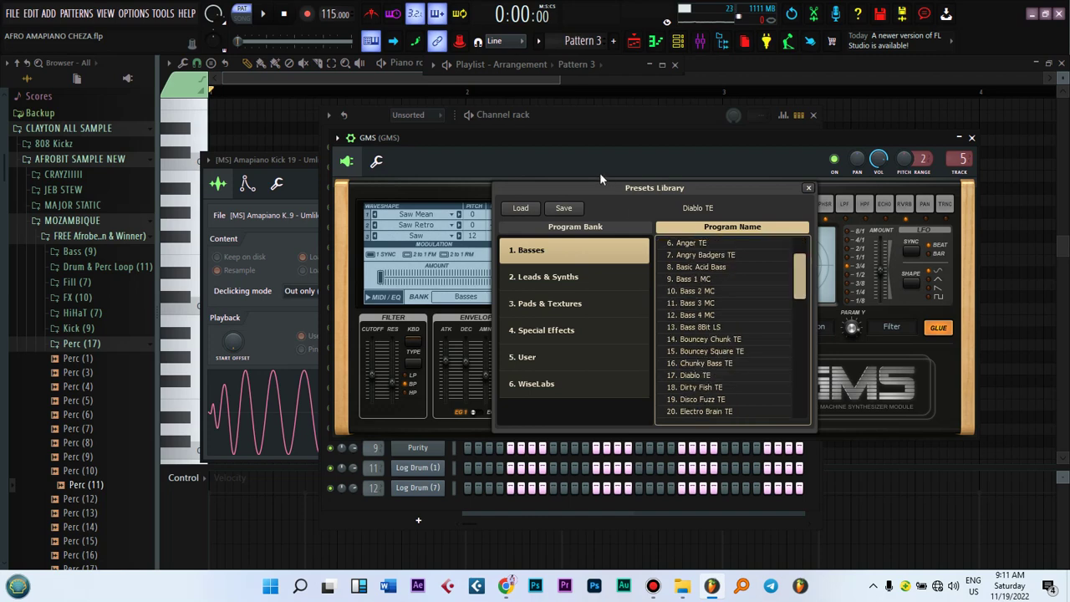
Open the GMS notes of Pattern 3 in the piano roll, fit all four bars in view and play the pattern.
click(418, 82)
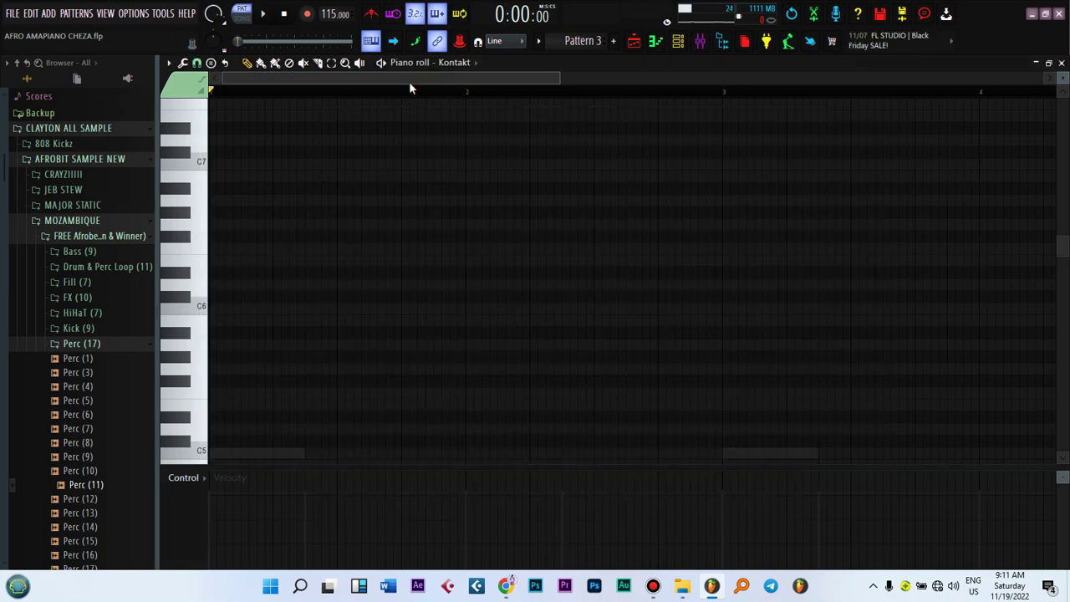
click(678, 42)
click(487, 351)
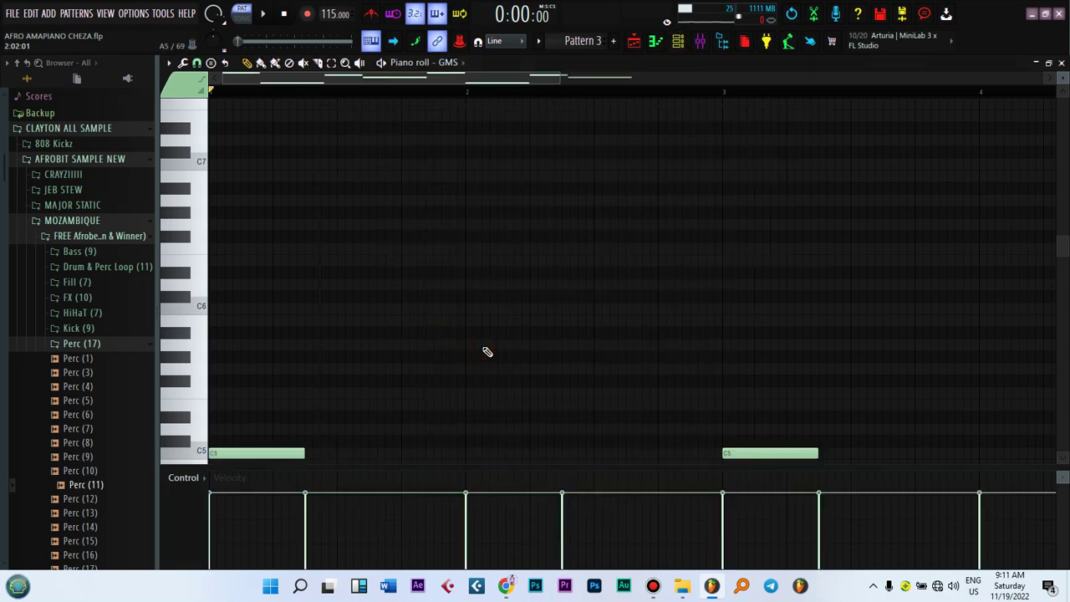
drag(1058, 248, 1060, 309)
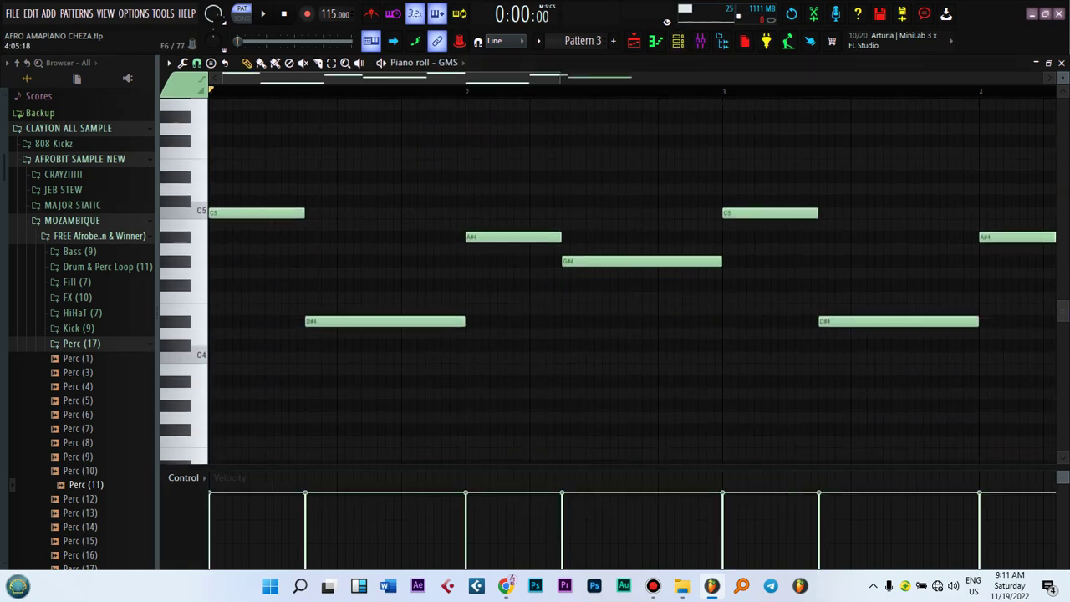
drag(562, 79, 540, 93)
key(space)
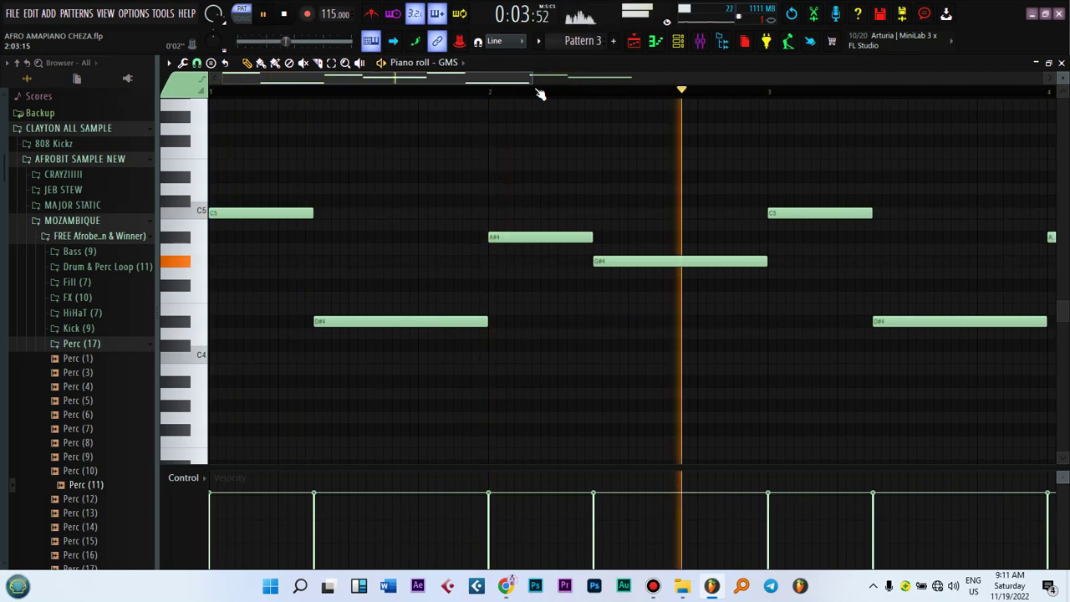
drag(540, 92, 633, 96)
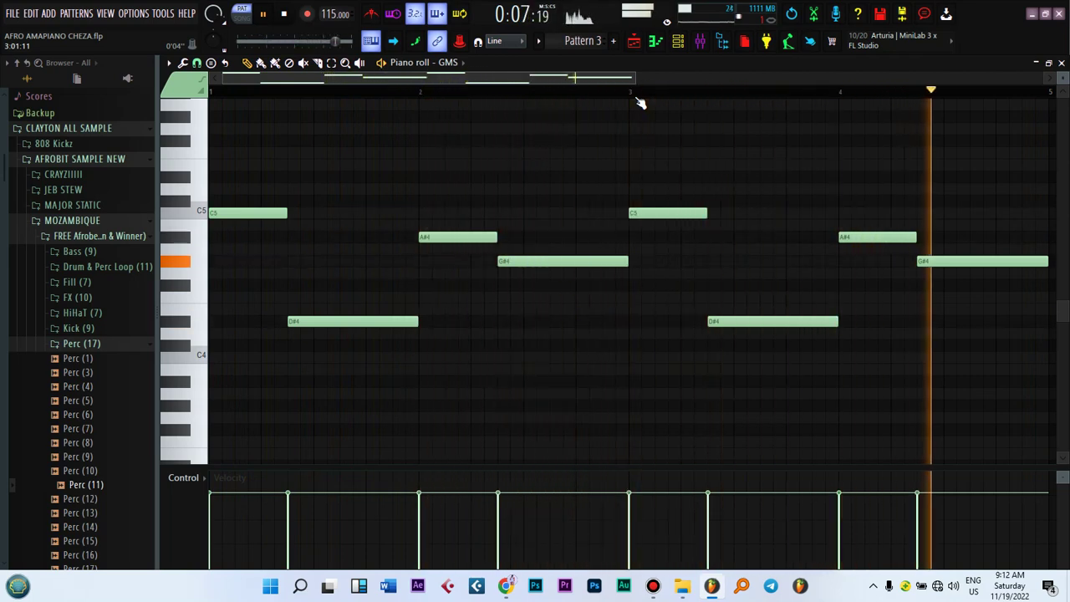
key(space)
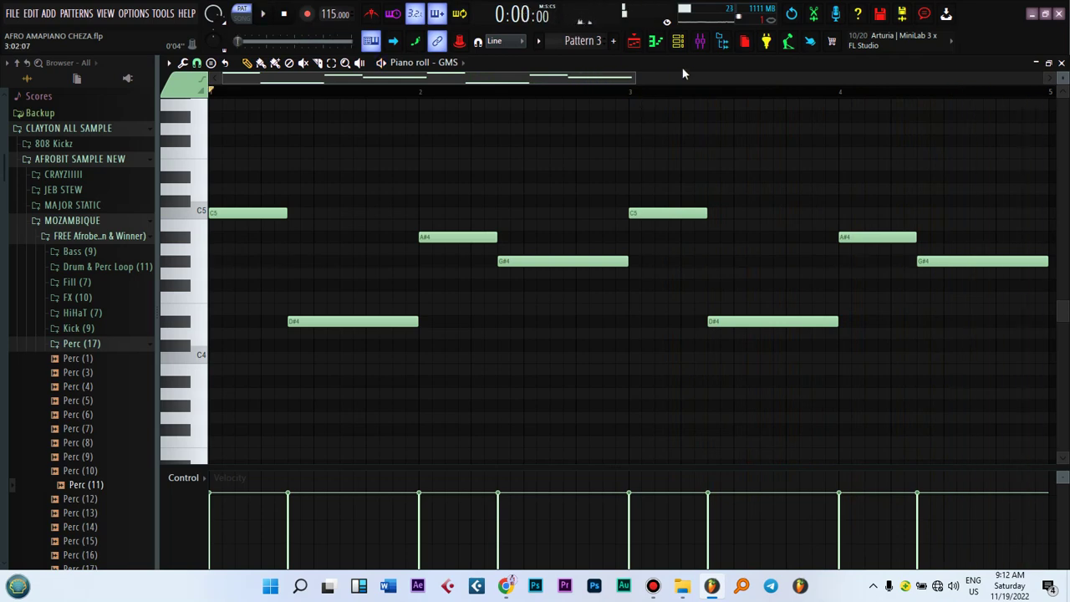
Switch to Pattern 4 in the channel rack and show the FLEX preset used by the Bosendorfer channel.
click(678, 41)
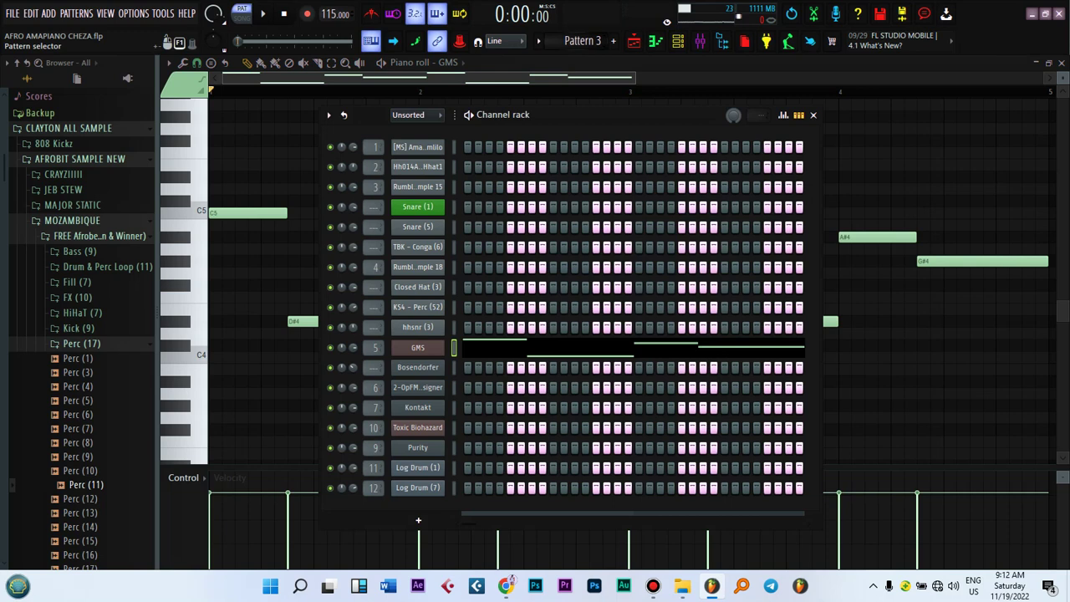
scroll(579, 42, down, 1)
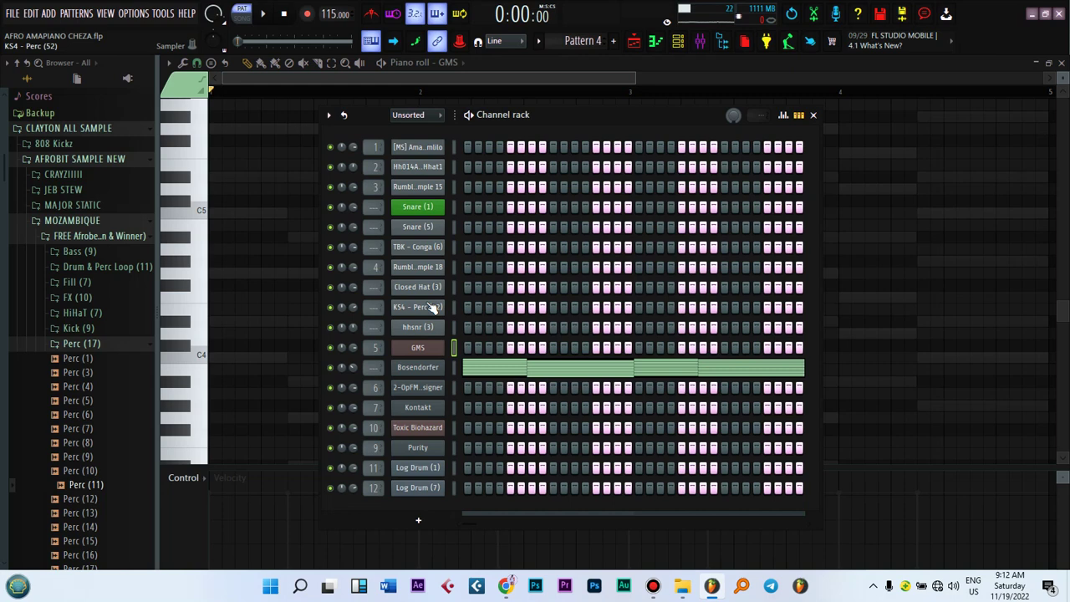
click(425, 371)
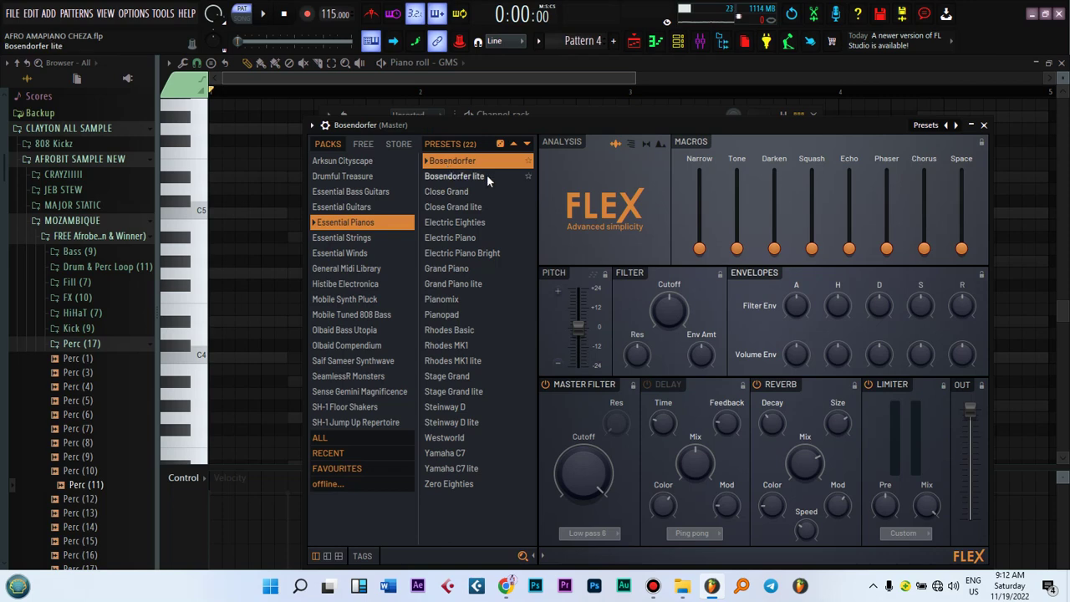
Open the Bosendorfer chords in the piano roll and play Pattern 4.
click(504, 88)
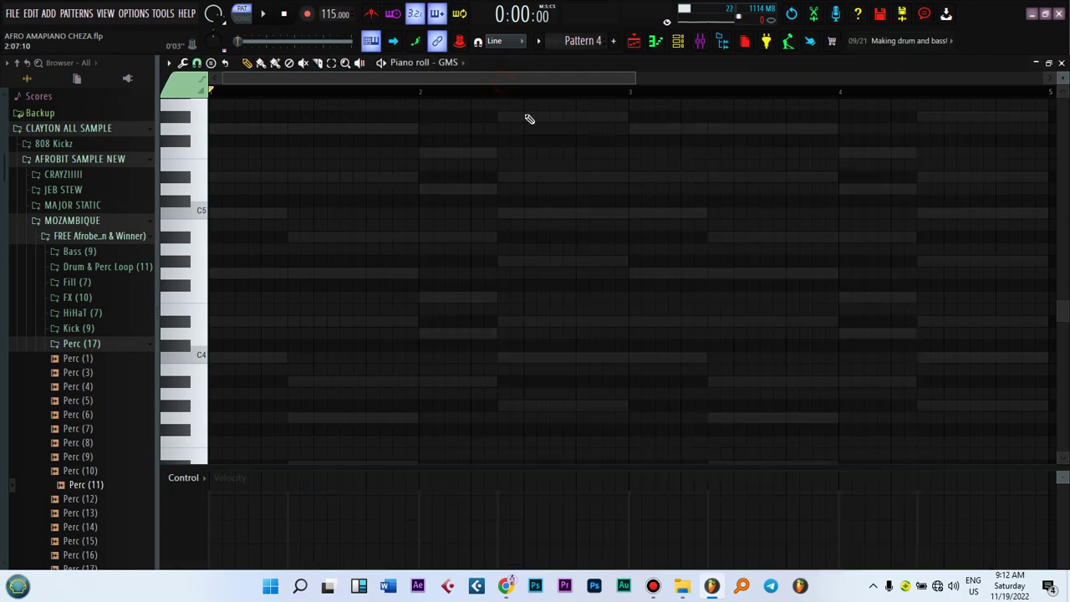
click(678, 42)
click(506, 371)
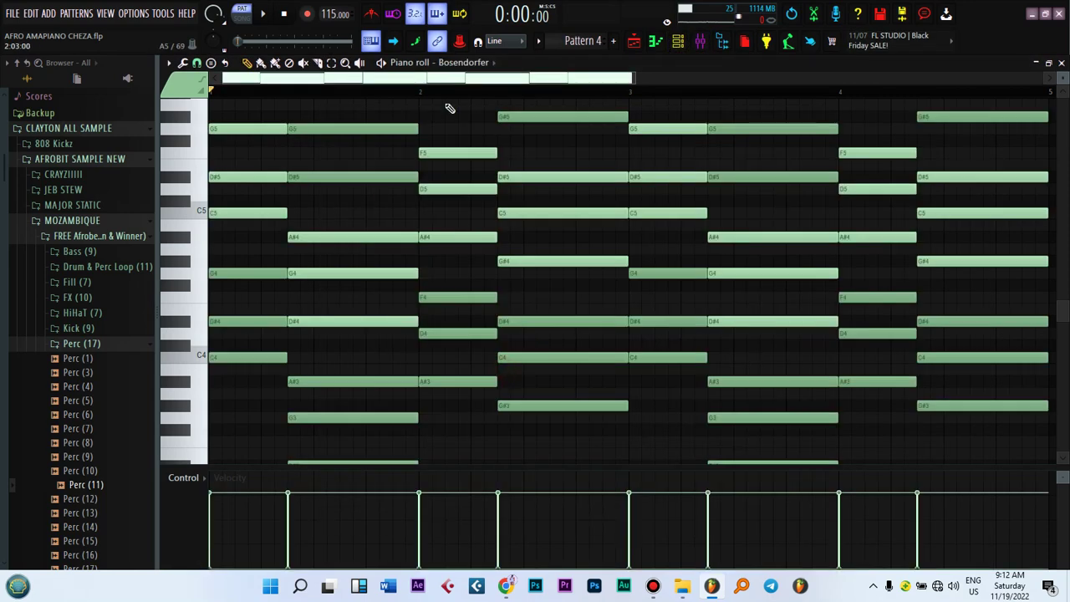
key(space)
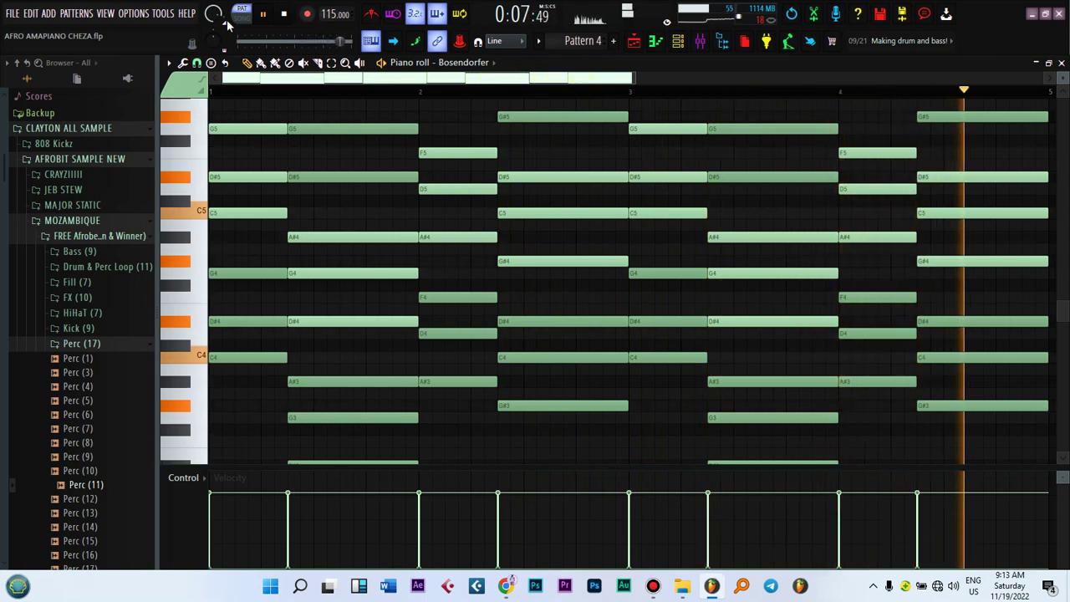
key(space)
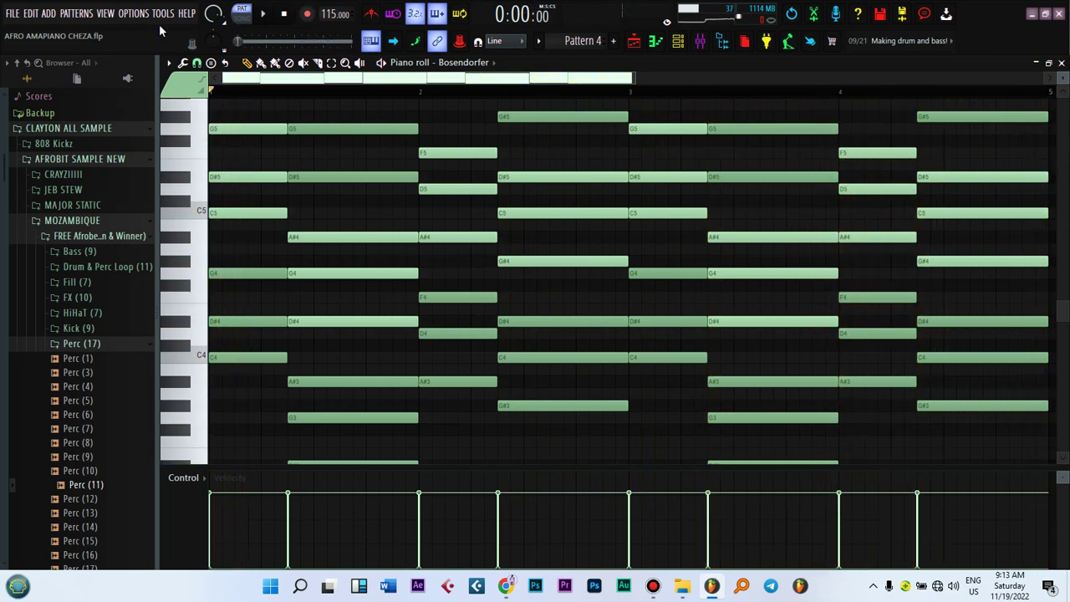
Audition the G5 and D#5 keys on the piano roll keyboard and replay the Bosendorfer chords.
click(199, 128)
click(195, 174)
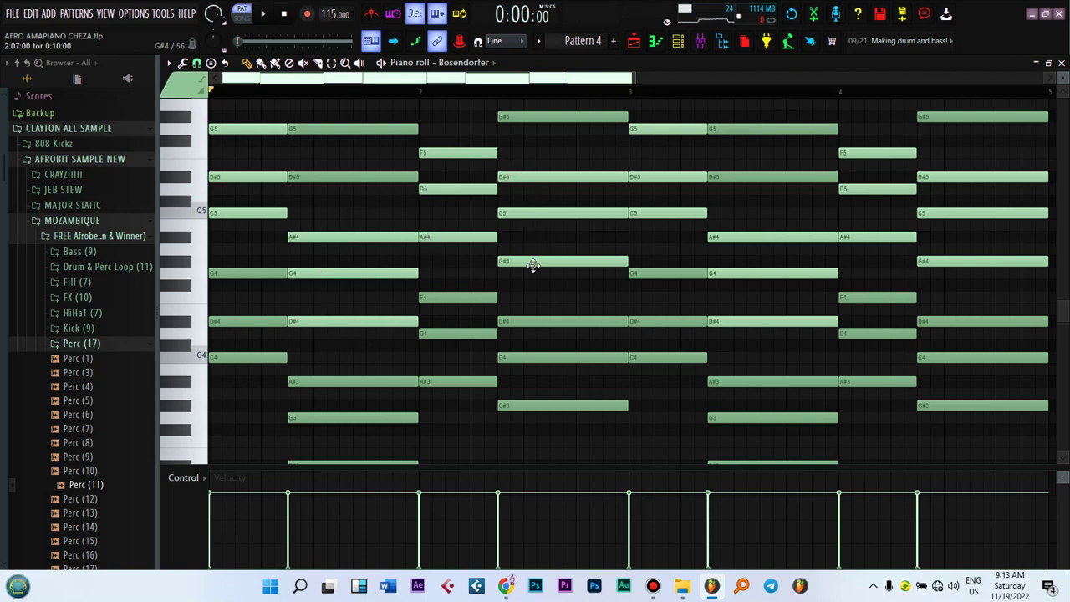
key(space)
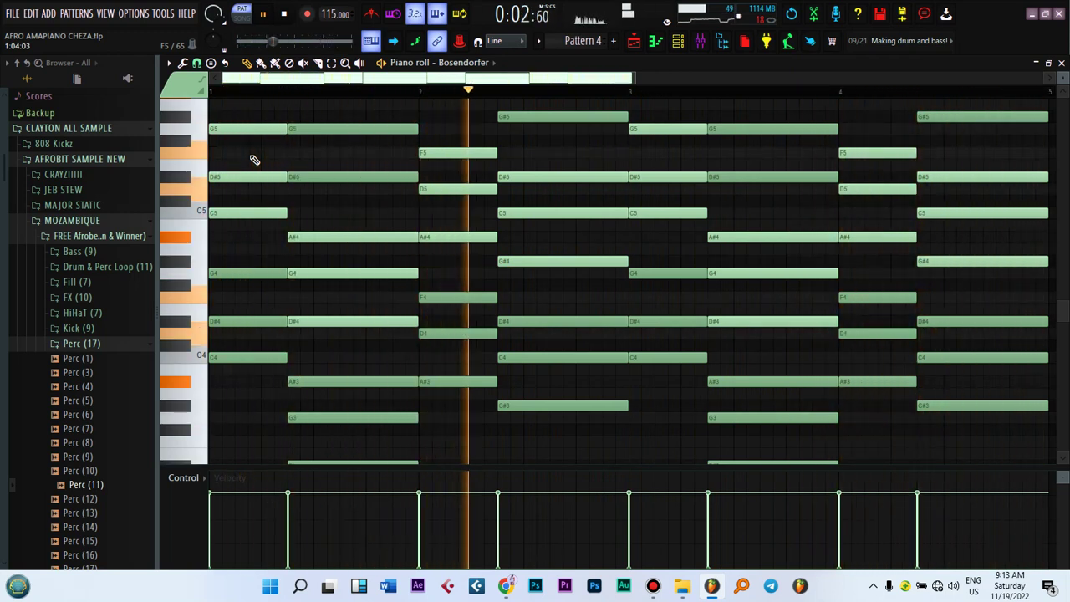
key(space)
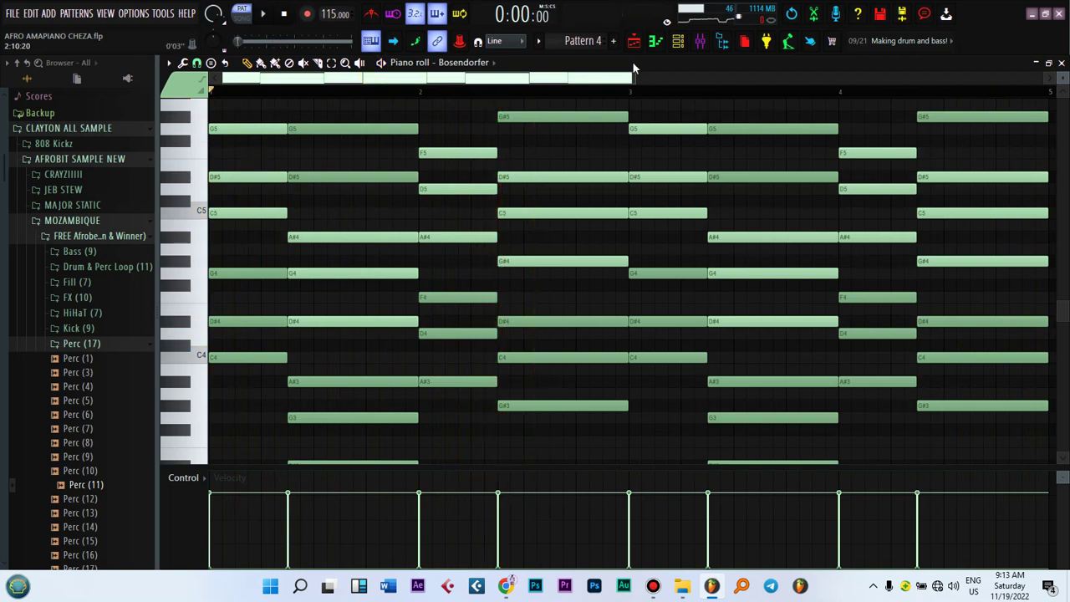
Switch to Pattern 5 and show the FLEX preset used by the 2-OpFM Designer channel.
scroll(582, 42, down, 1)
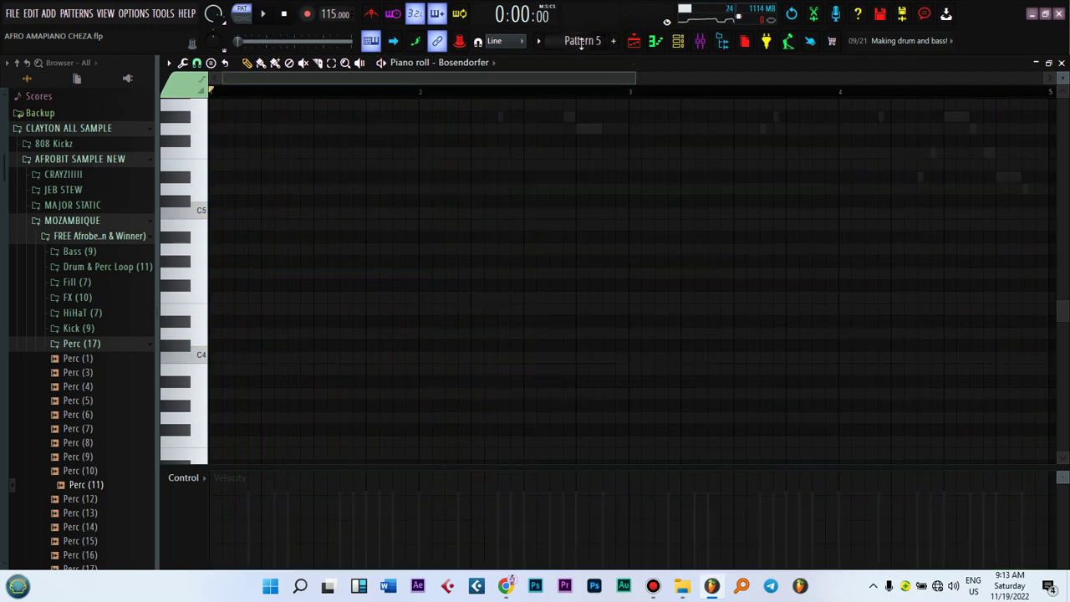
click(678, 42)
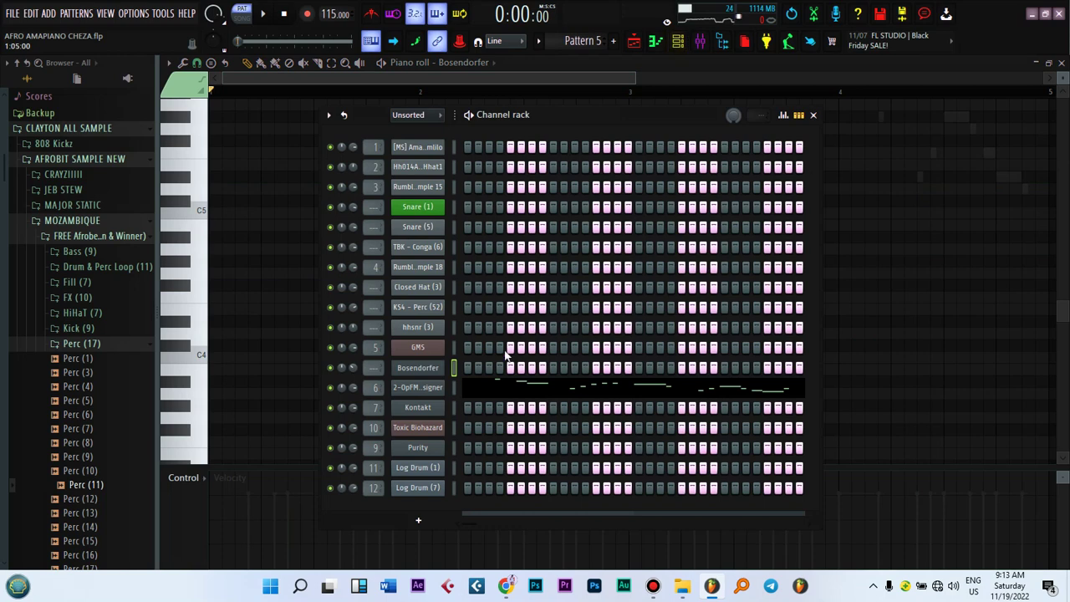
click(419, 391)
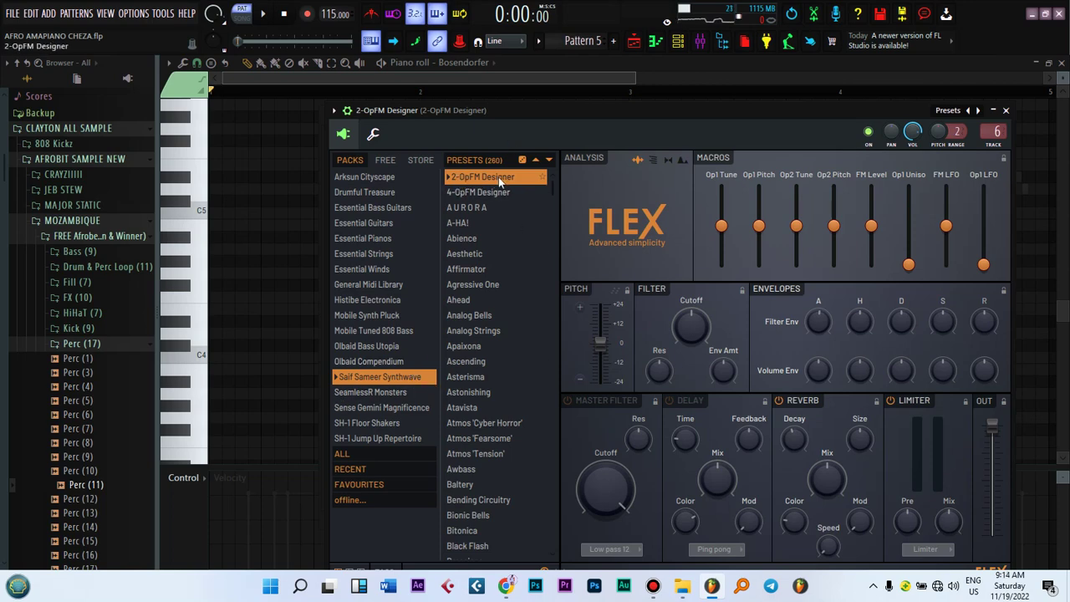
Open the 2-OpFM Designer melody in the piano roll, bring all its notes into view and play Pattern 5.
click(686, 44)
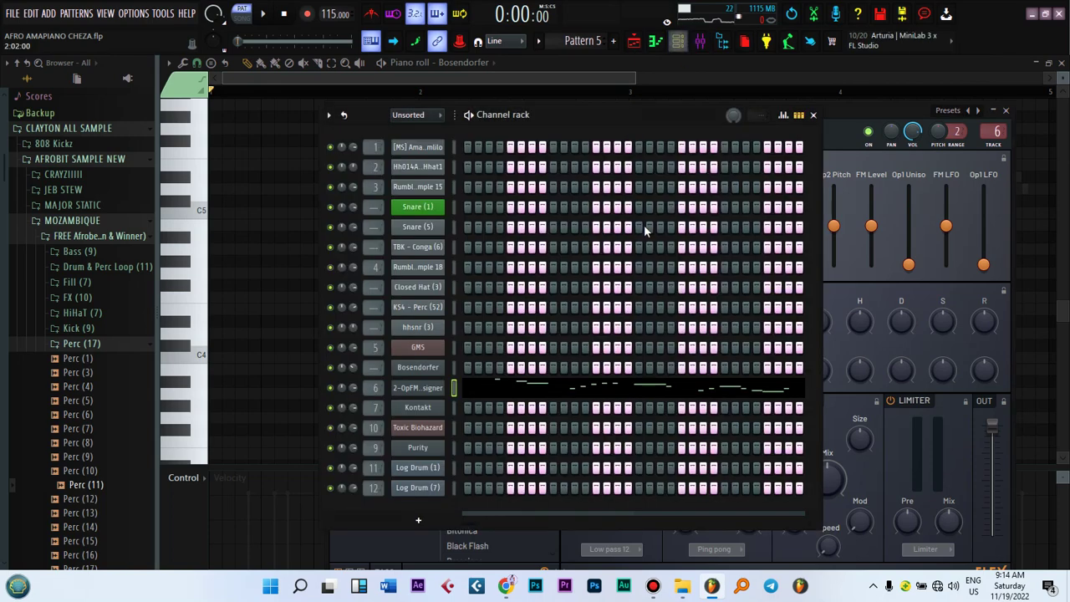
click(538, 394)
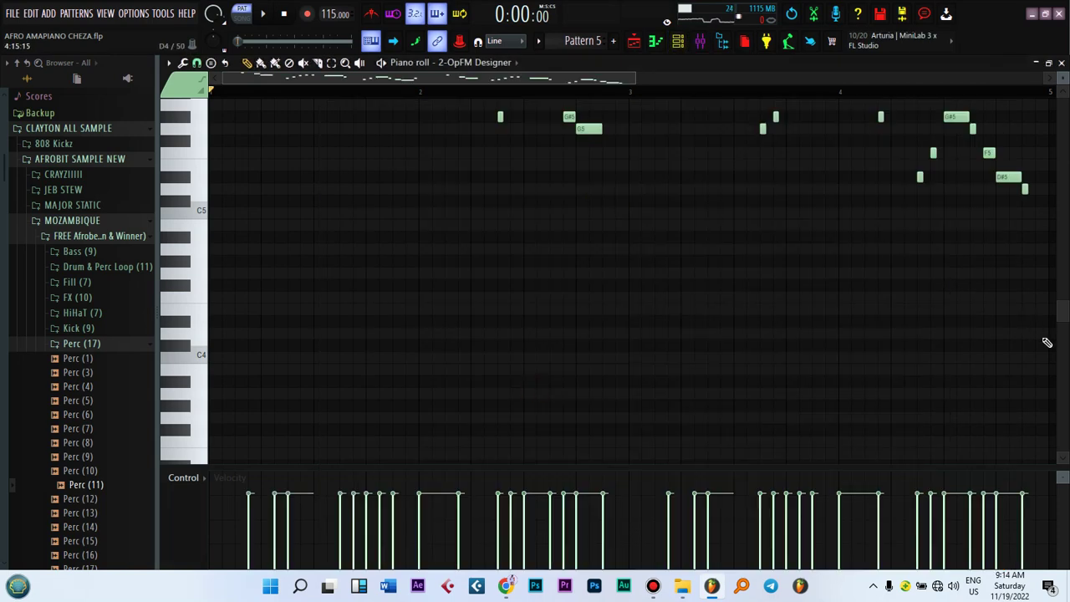
drag(1063, 313, 1064, 274)
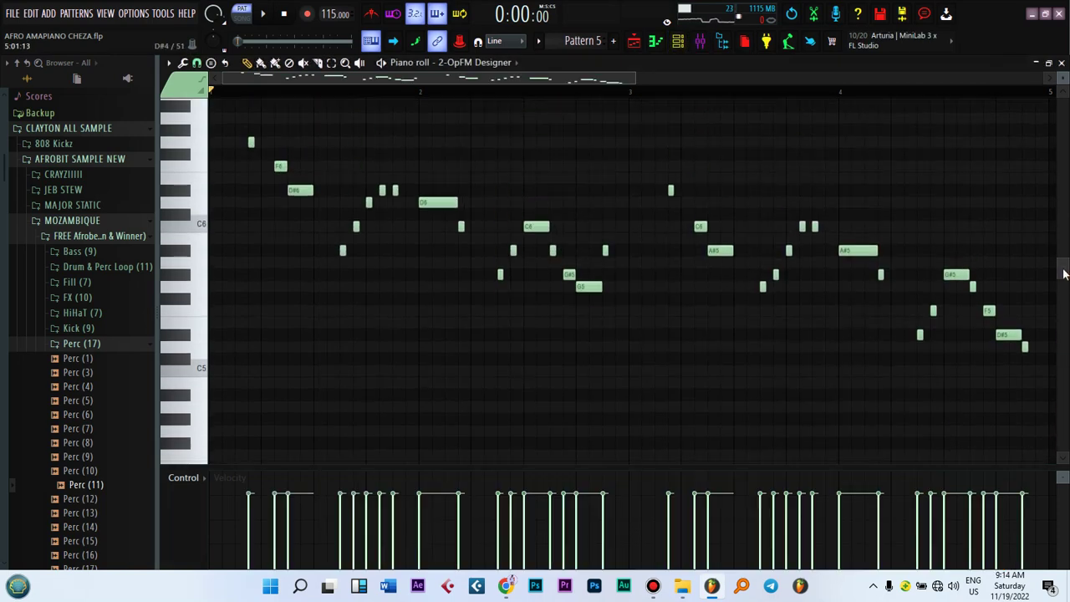
drag(636, 79, 634, 79)
key(space)
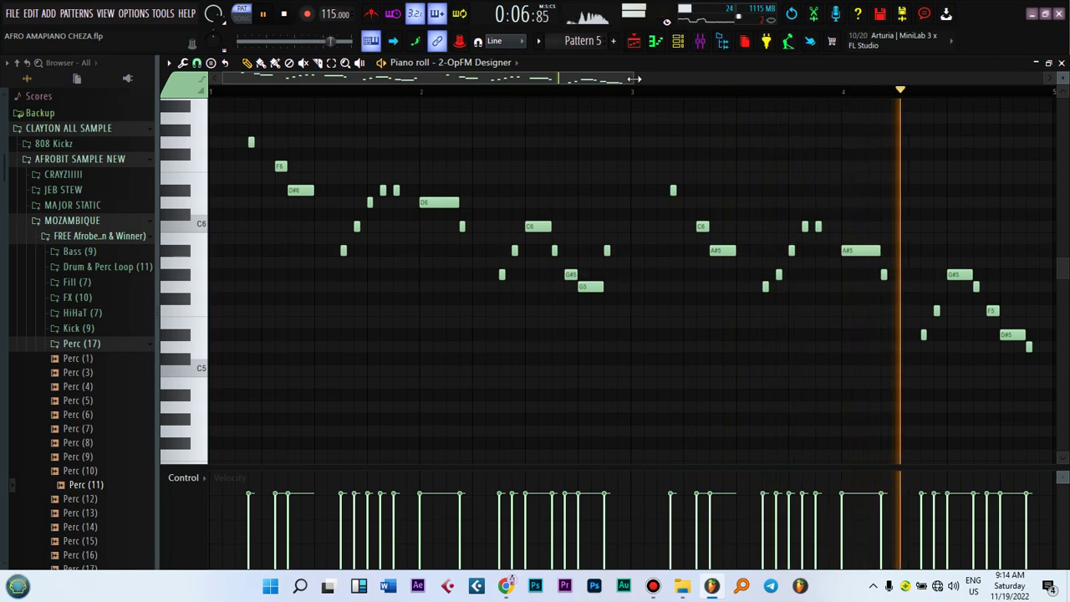
key(space)
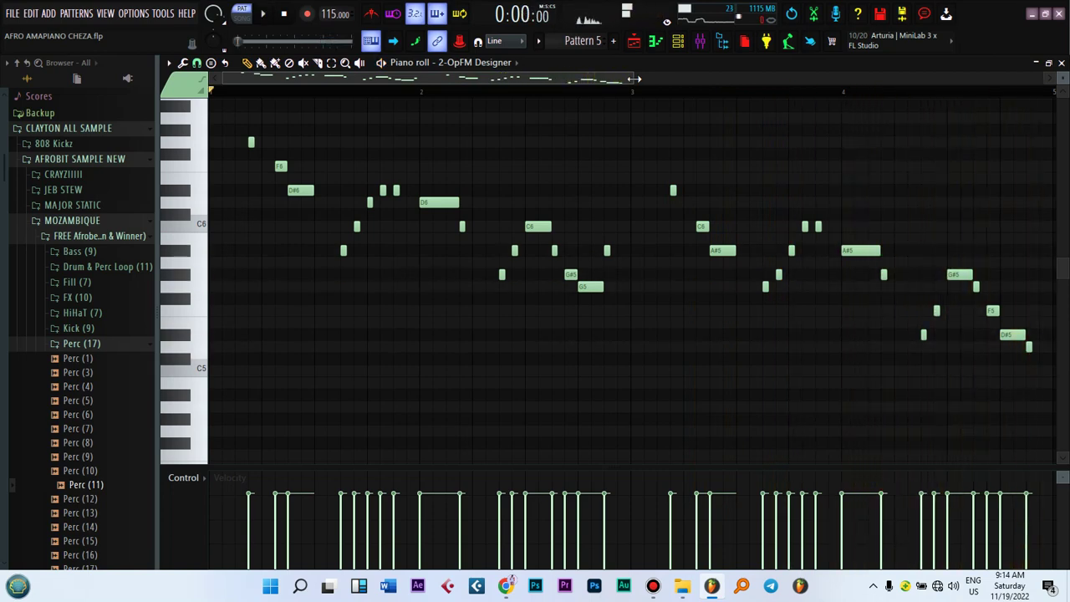
Switch to Pattern 6 and show the TC Electric Guitar instrument loaded in the Kontakt channel.
click(678, 41)
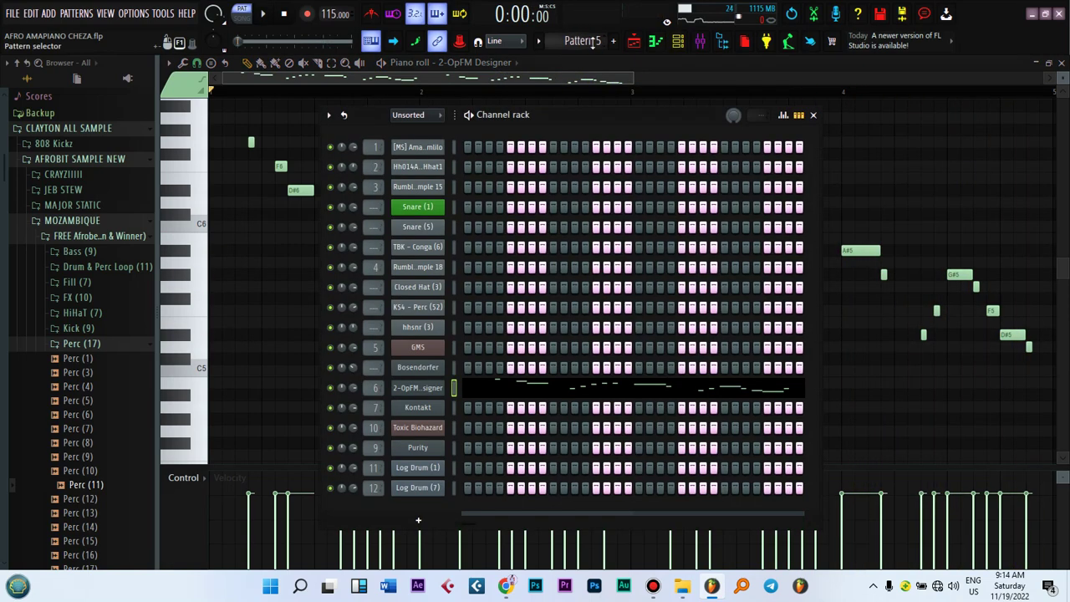
scroll(582, 41, up, 1)
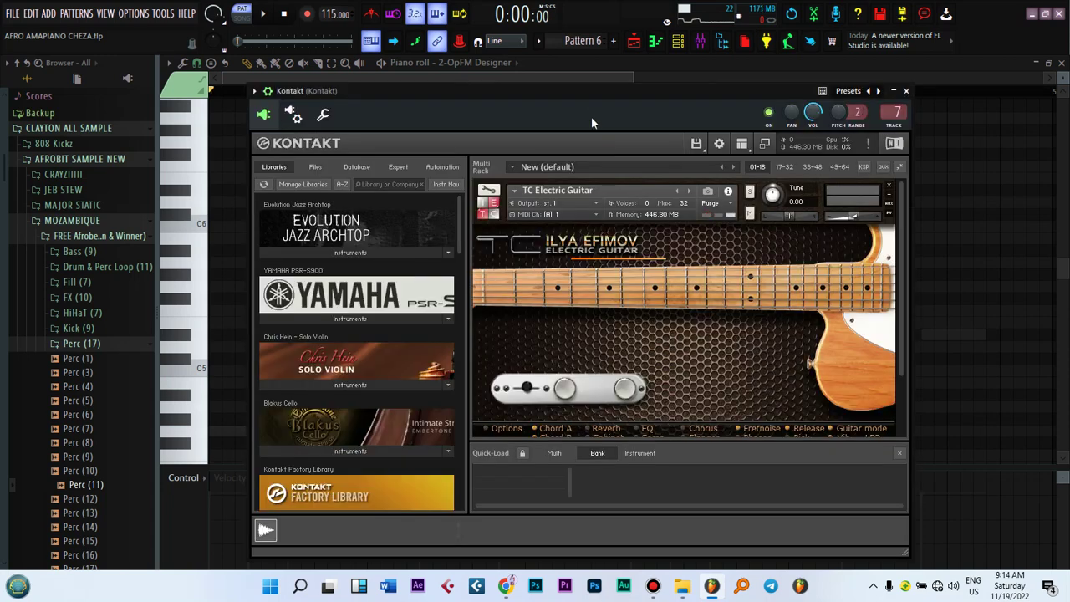
drag(580, 91, 592, 92)
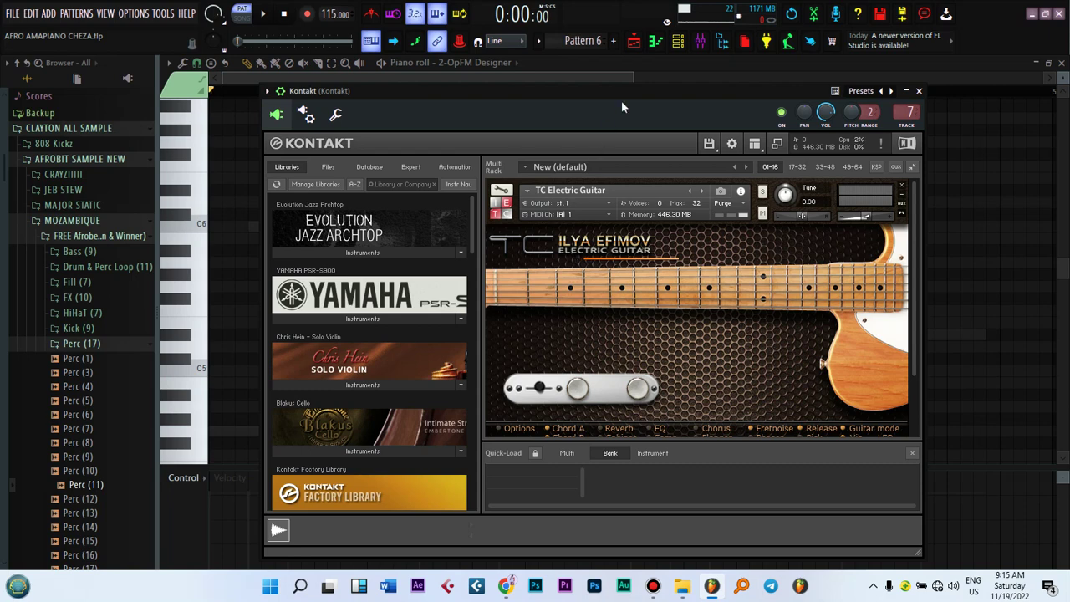
Open the Kontakt guitar notes in the piano roll and play Pattern 6 with all its notes in view.
click(616, 74)
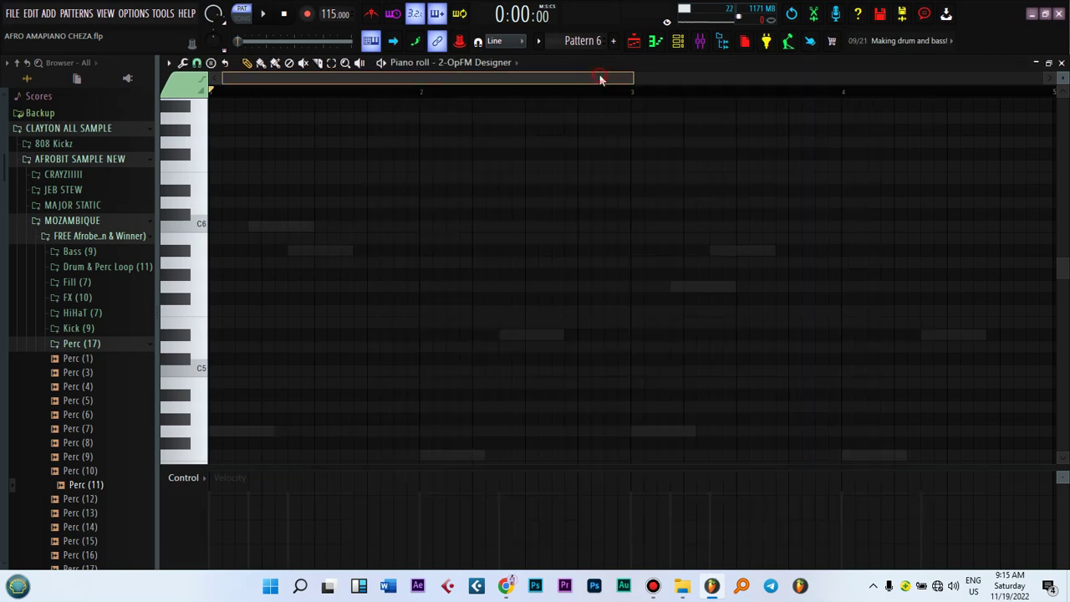
click(678, 40)
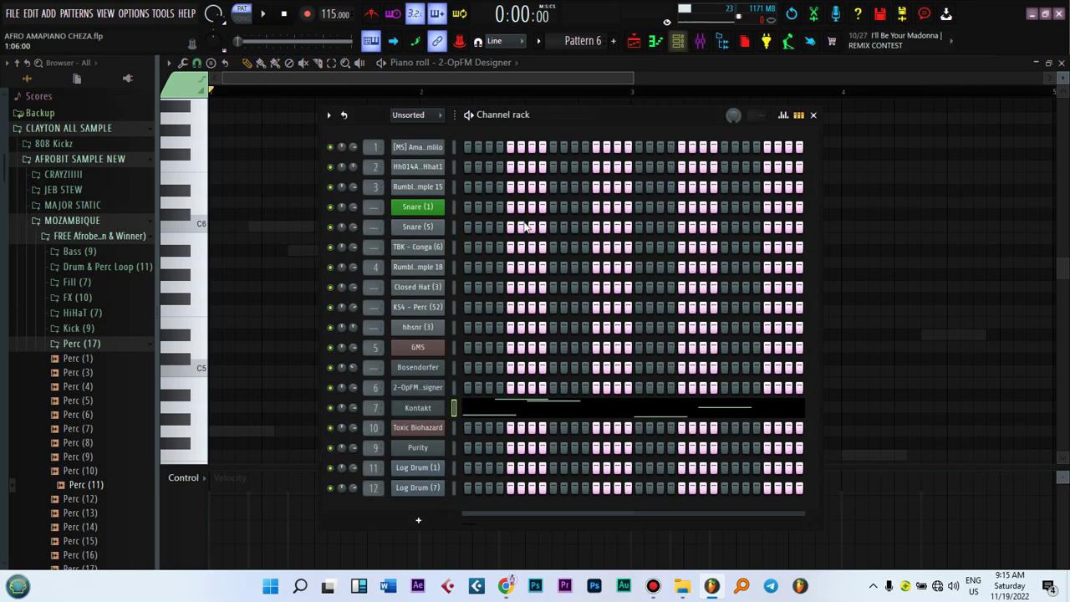
click(488, 416)
key(space)
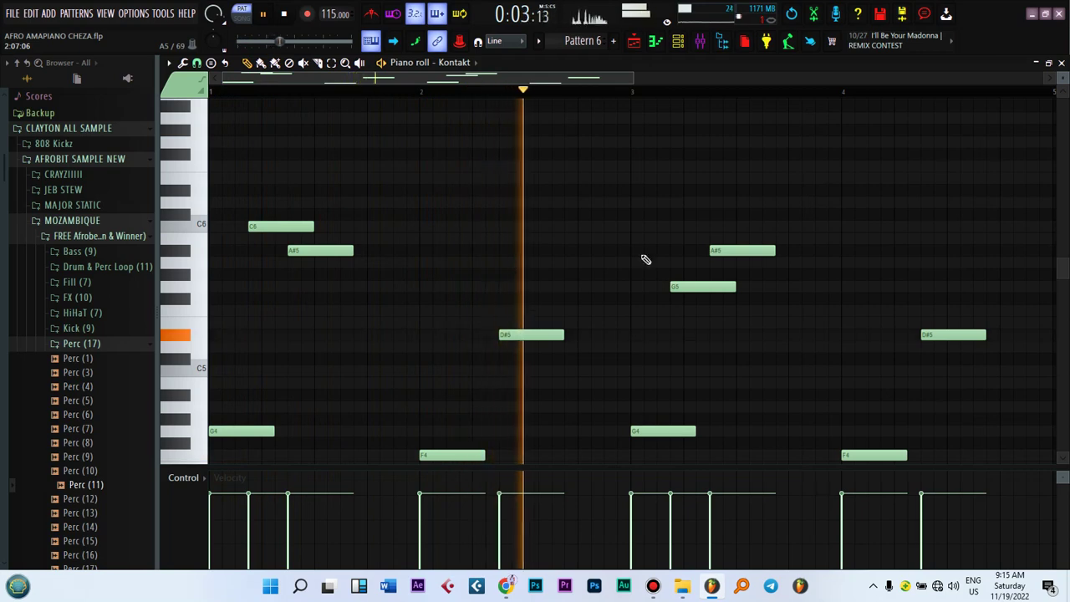
drag(1061, 268, 1062, 285)
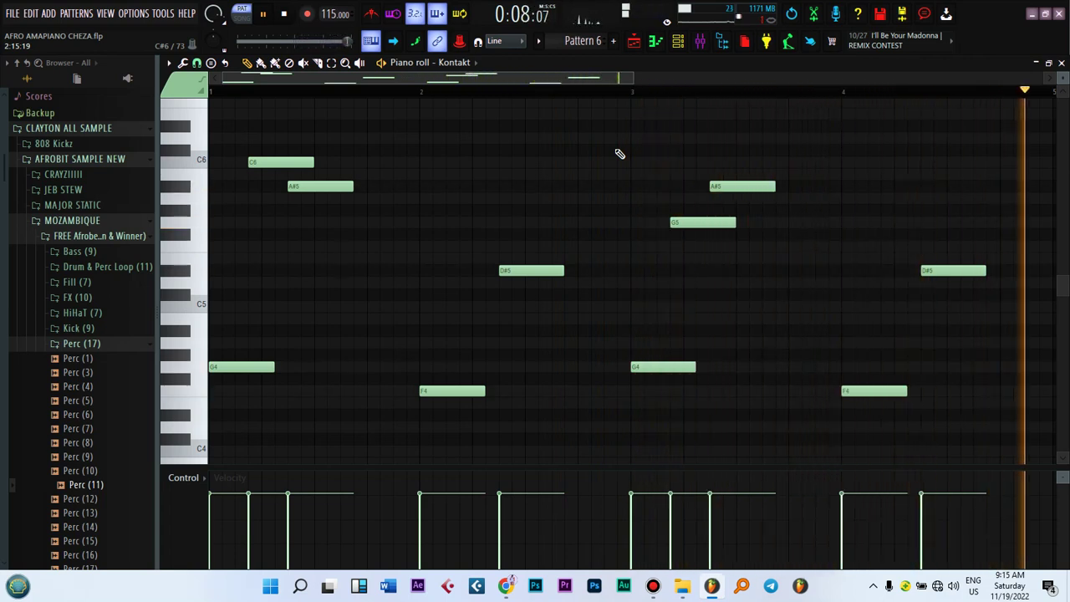
key(space)
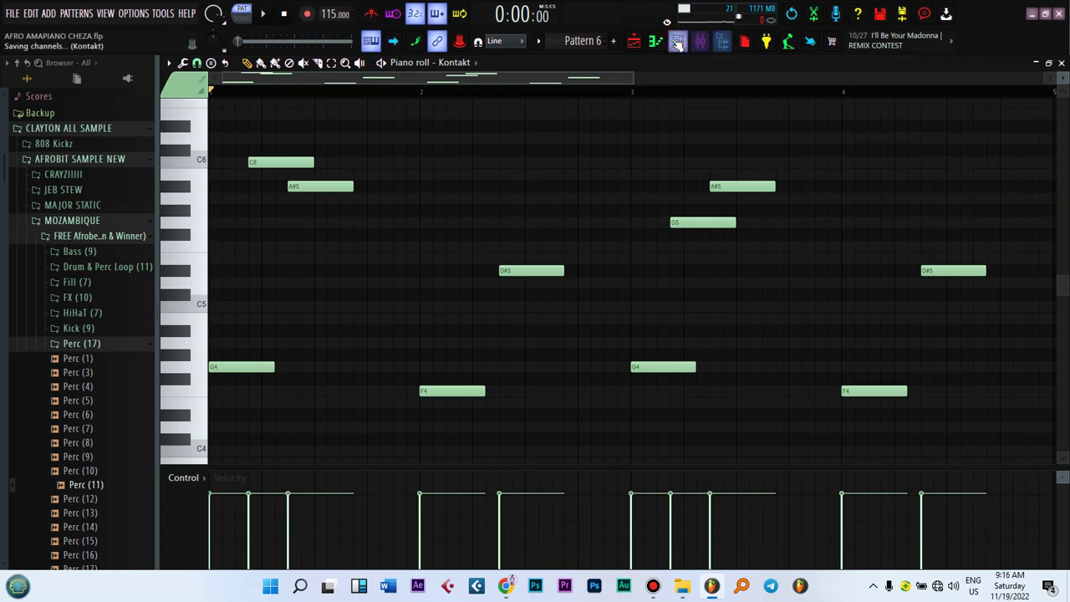
Bring up the channel rack, shift its window slightly and switch to Pattern 7.
key(F6)
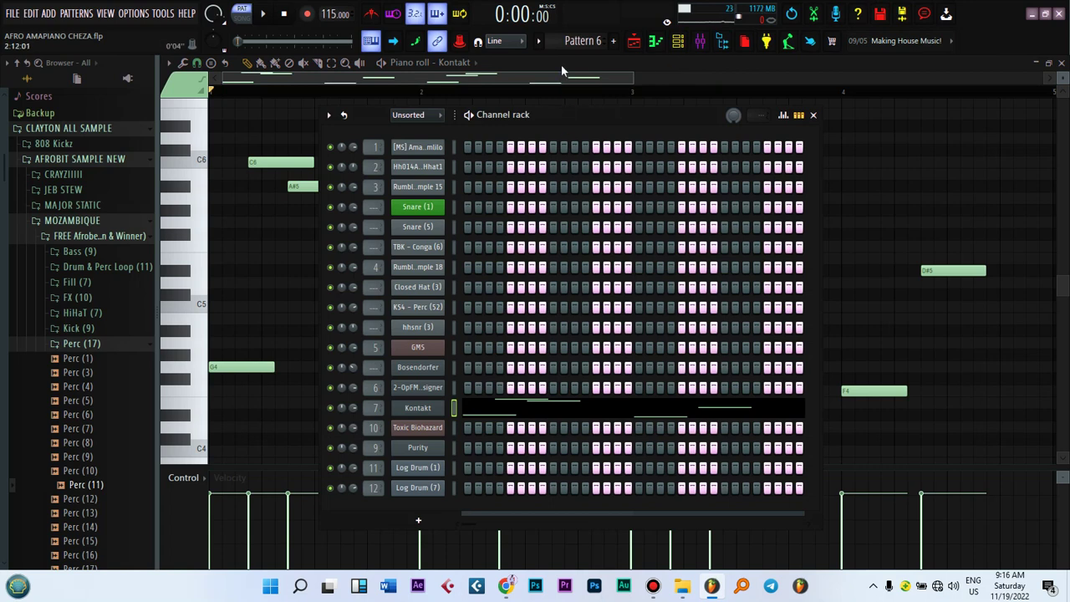
drag(590, 117, 577, 105)
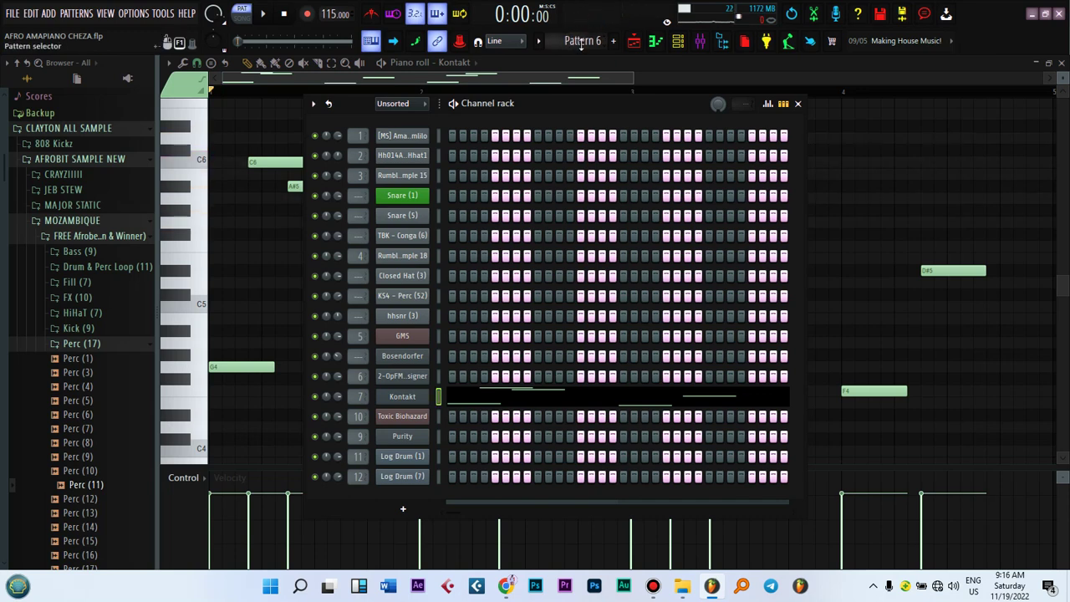
drag(582, 43, 582, 35)
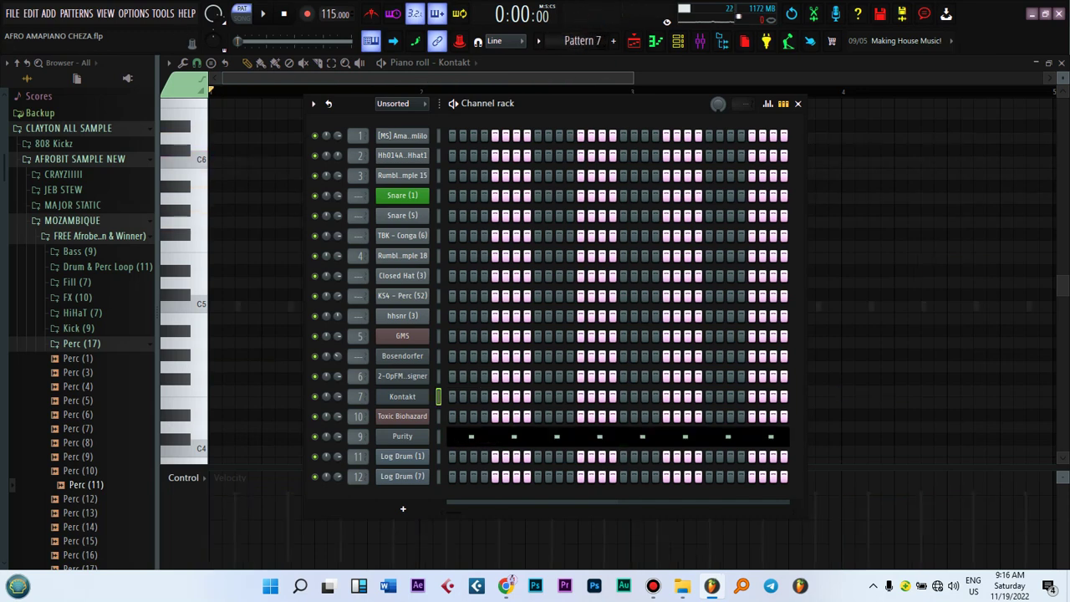
Show the Solo Tenor woodwind preset in the Purity channel and audition it with a few notes.
click(408, 439)
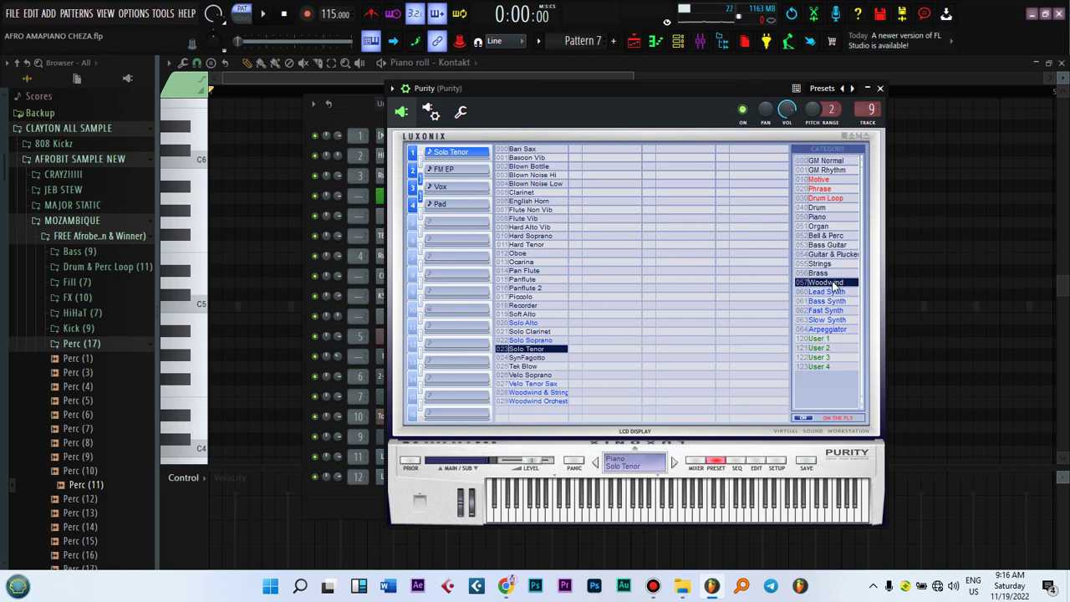
key(q)
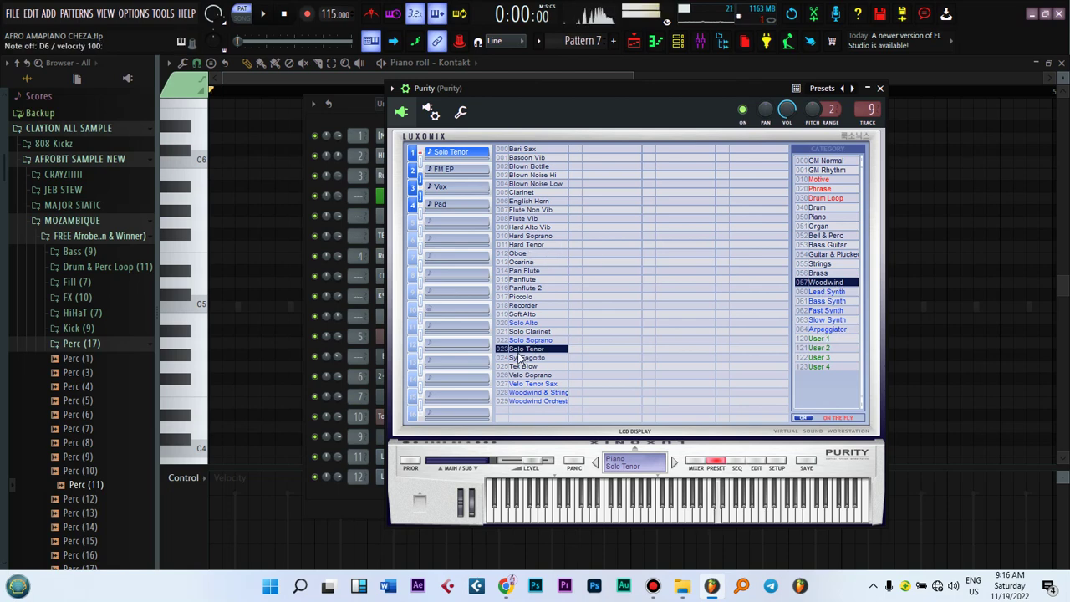
key(w)
key(q)
key(v)
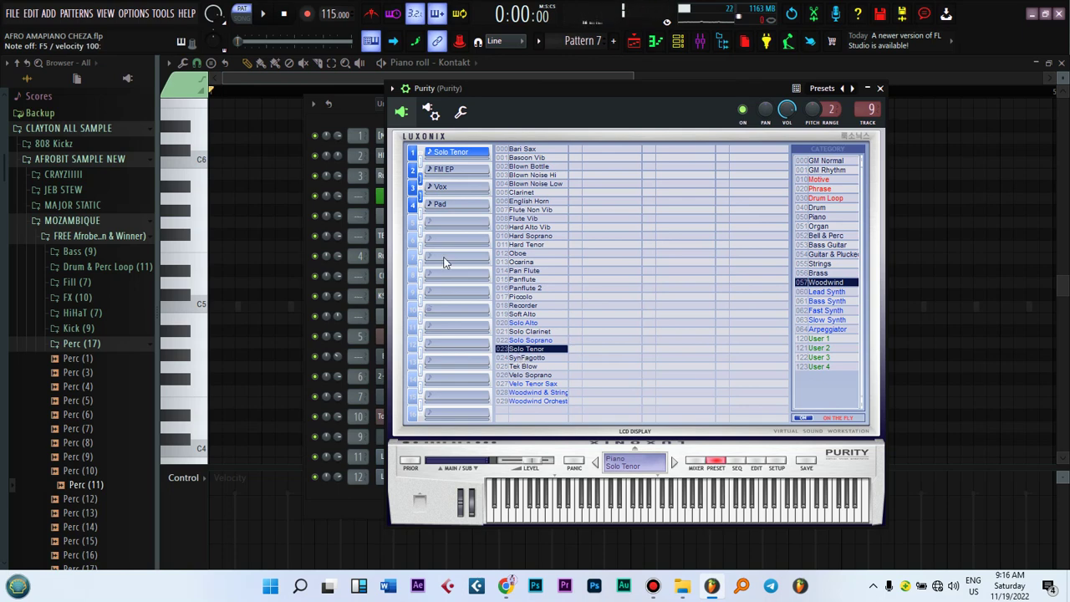
Open the Purity notes in the piano roll and play Pattern 7.
click(346, 103)
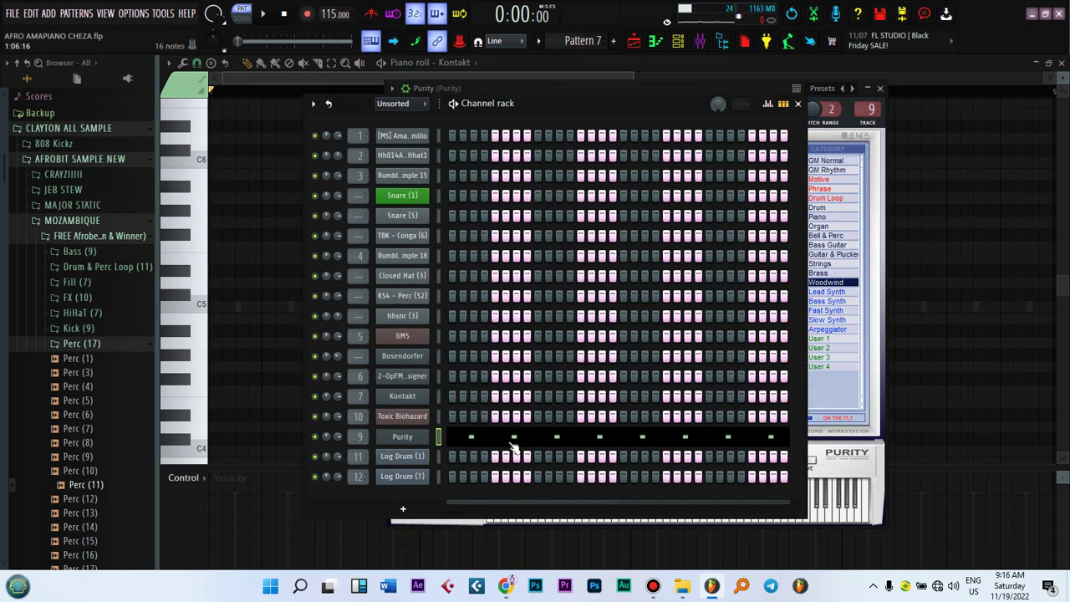
click(513, 444)
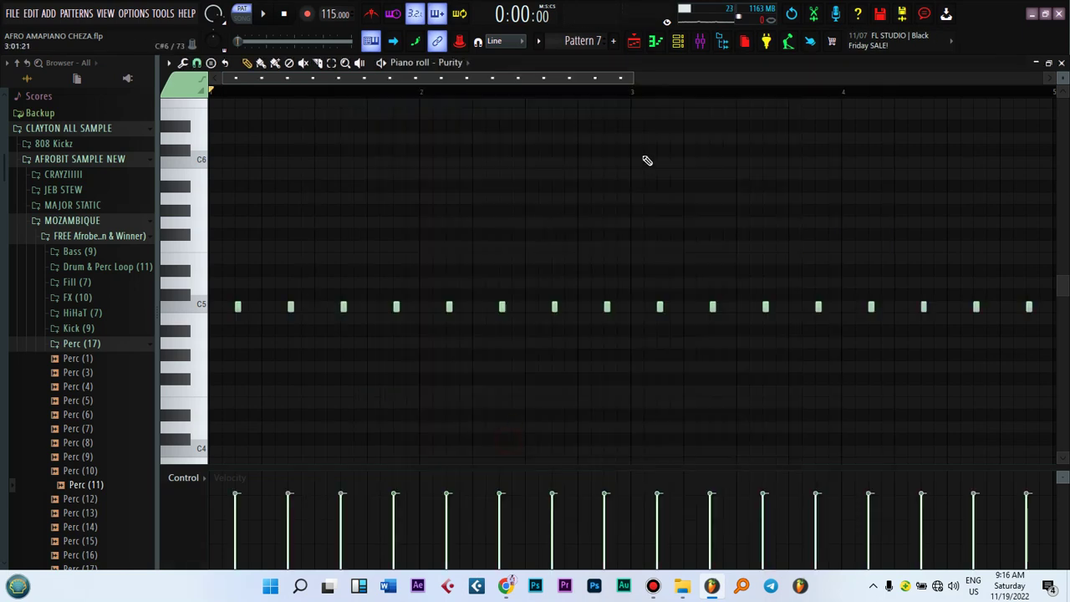
key(space)
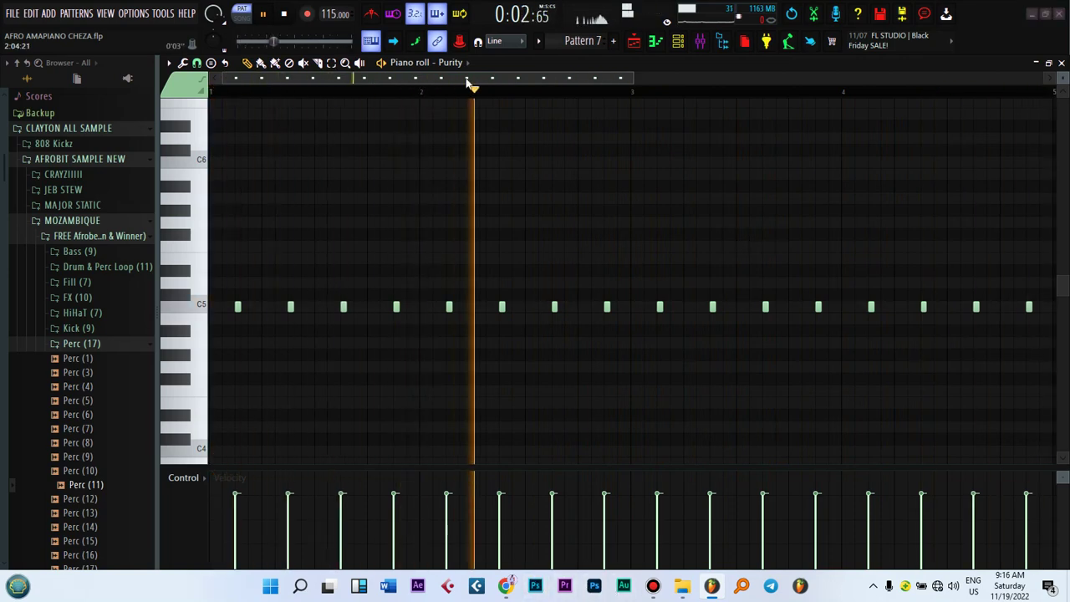
key(space)
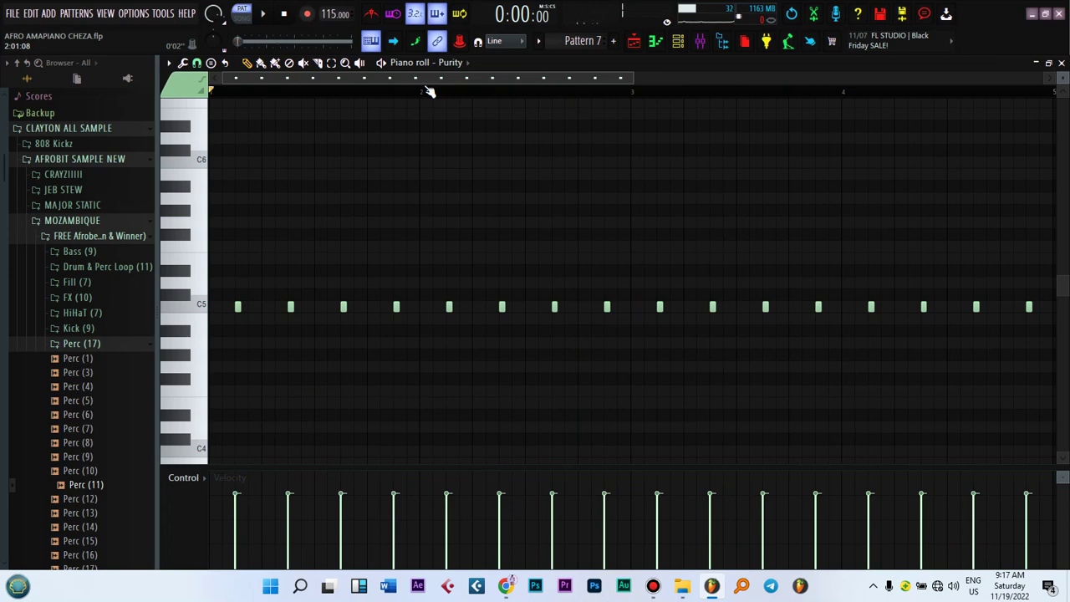
Switch to Pattern 8 and show the BigHouse program loaded in the Toxic Biohazard channel.
click(655, 40)
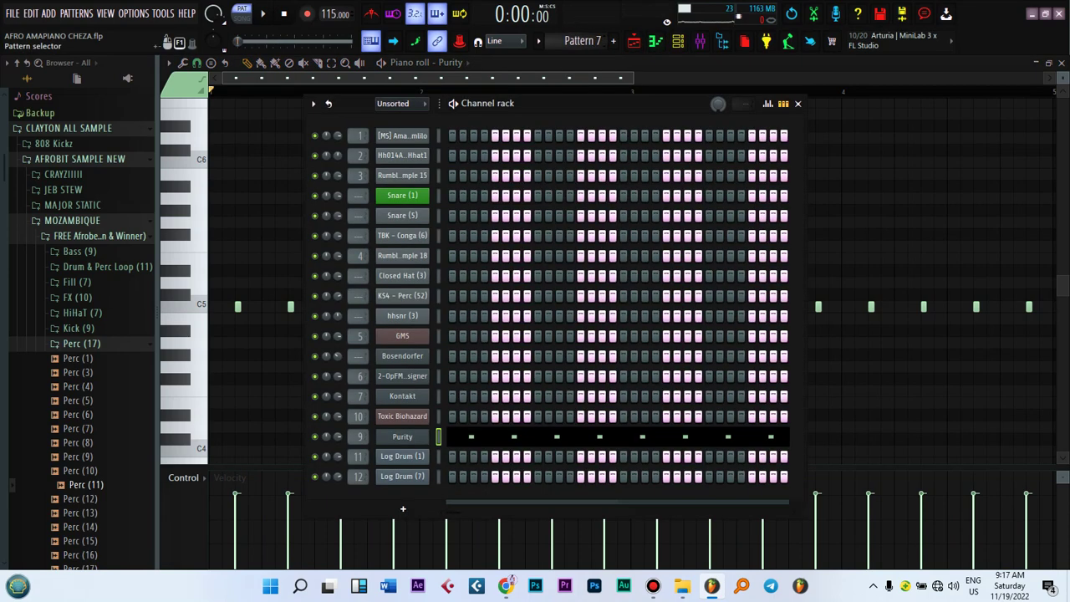
scroll(595, 43, down, 1)
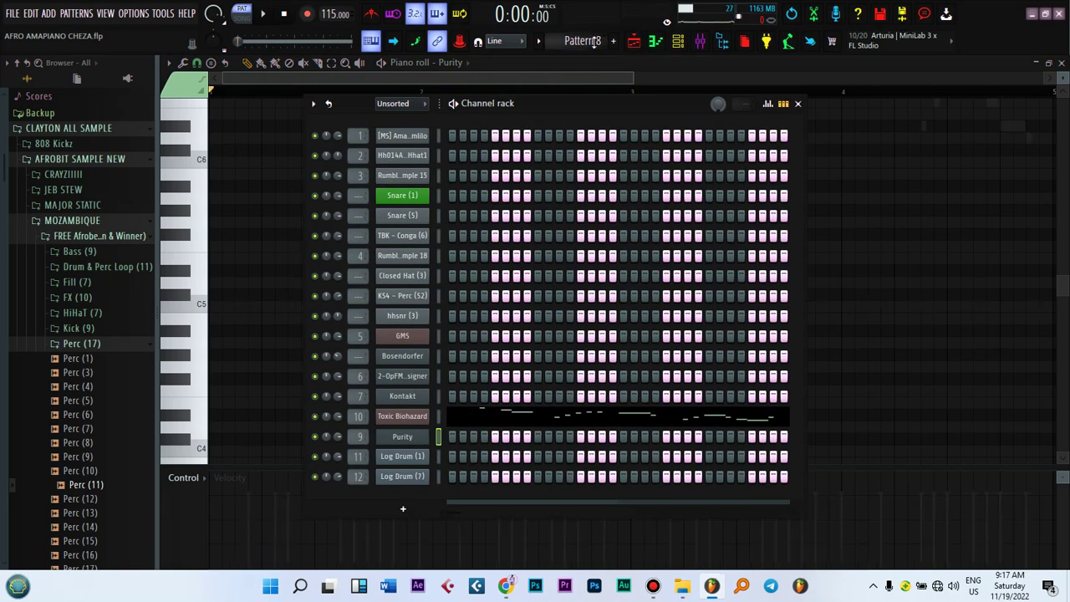
click(402, 417)
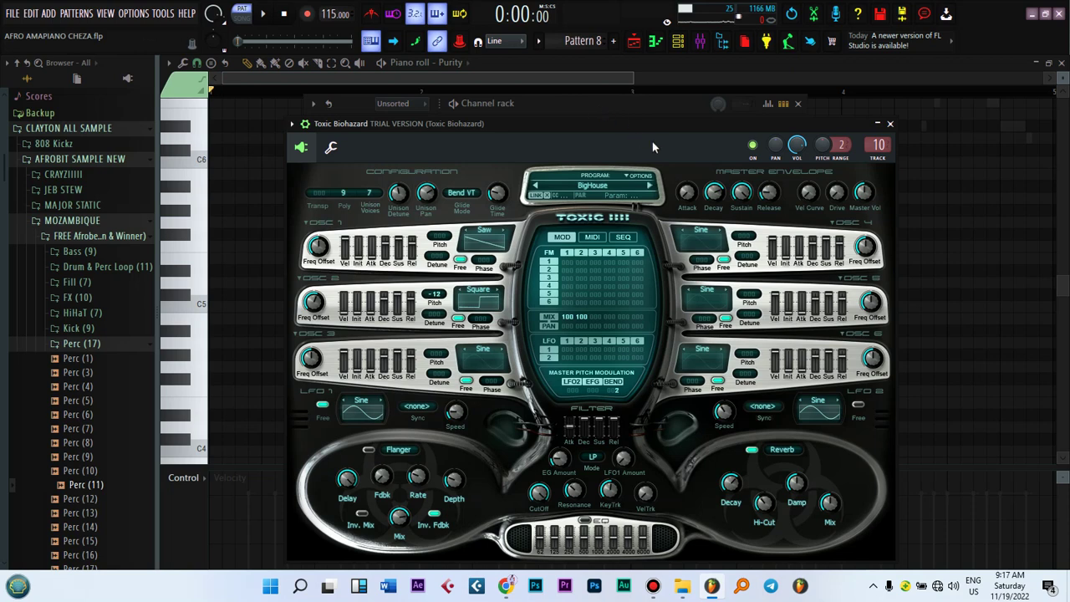
Open the Toxic Biohazard melody in the piano roll, bring all its notes into view and play Pattern 8.
click(687, 39)
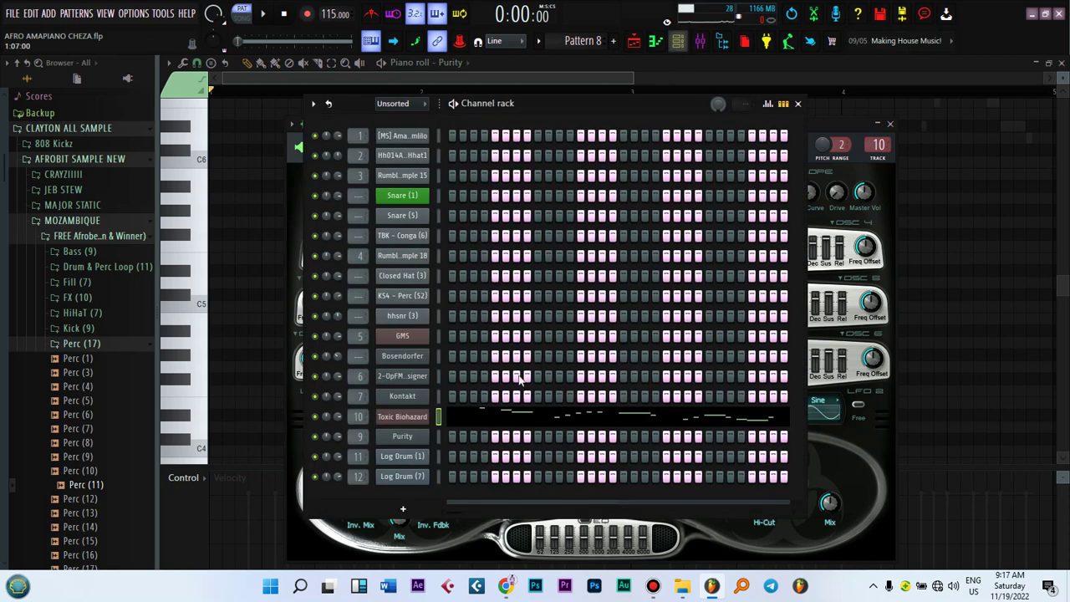
click(492, 423)
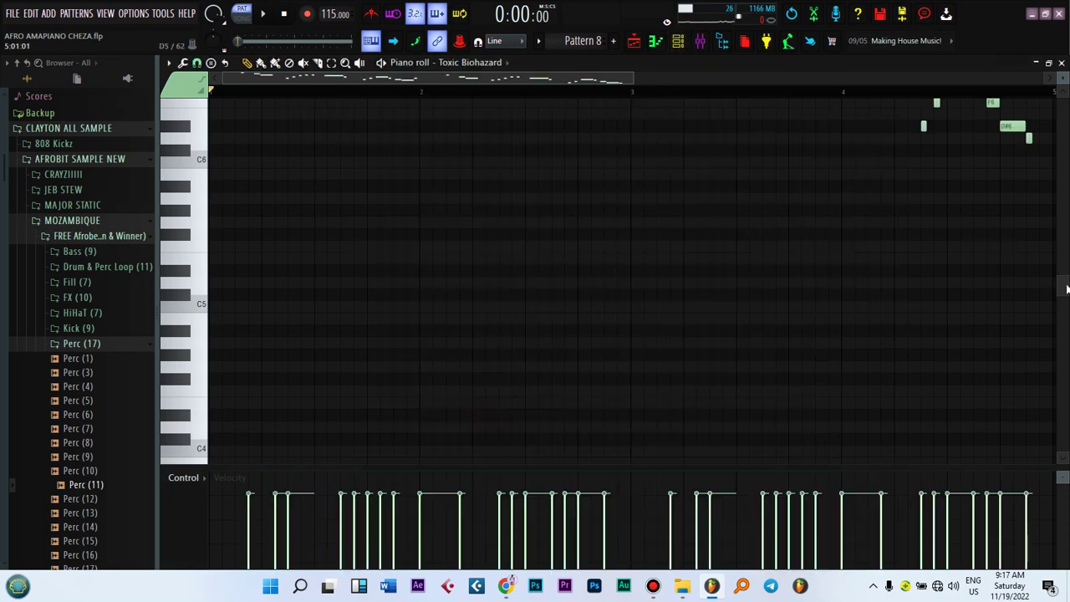
drag(1066, 289, 1064, 234)
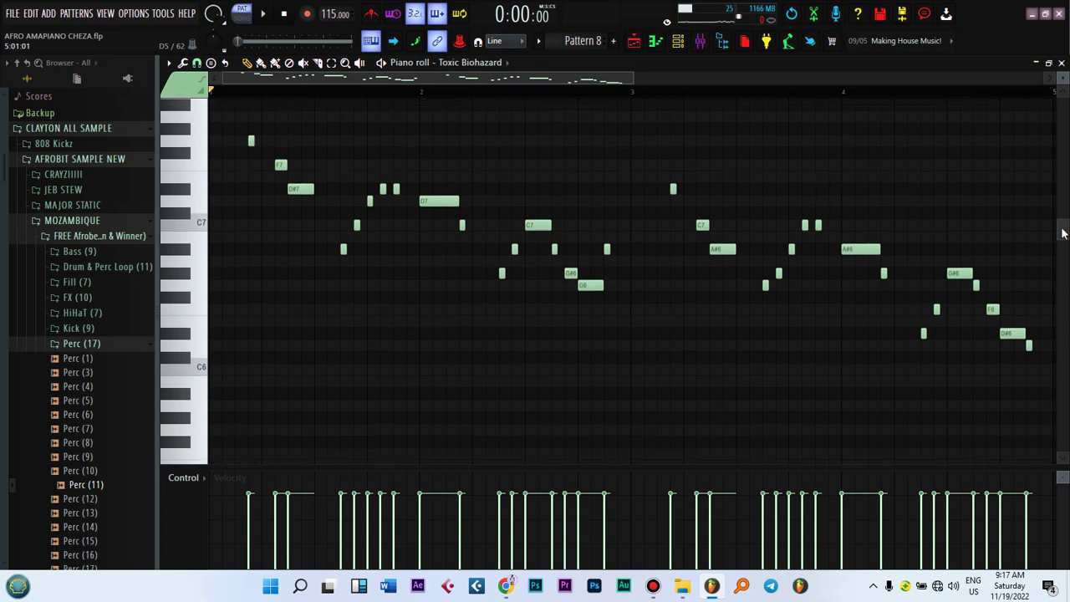
key(space)
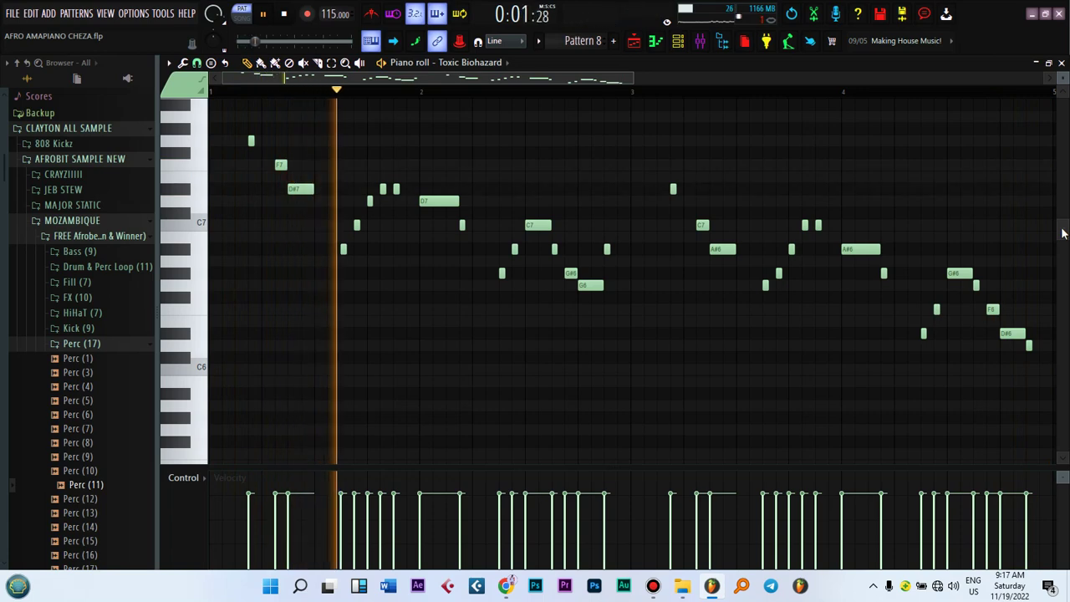
key(space)
key(space)
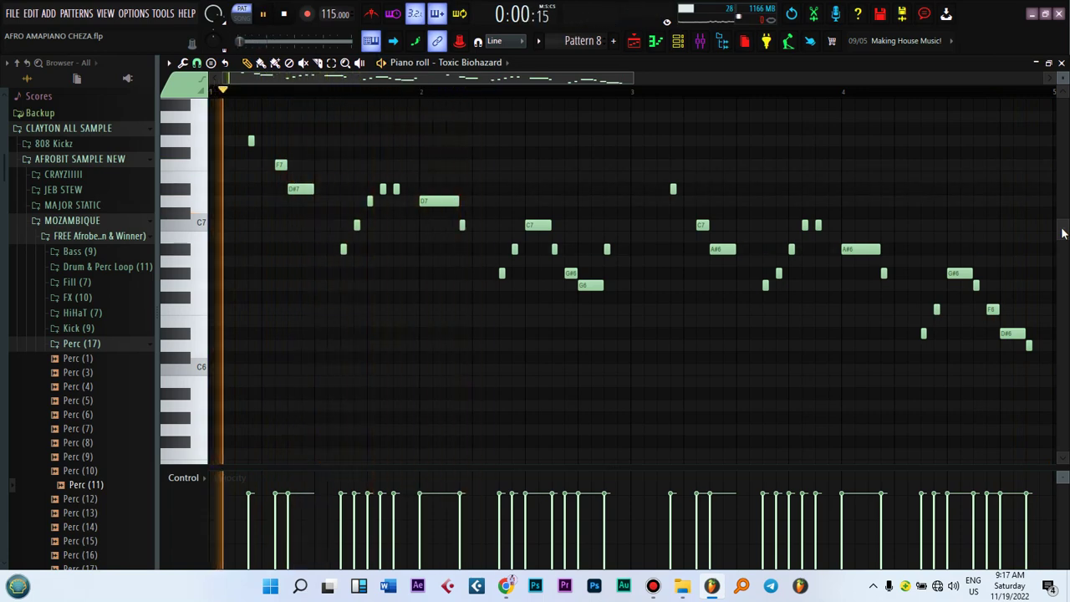
key(space)
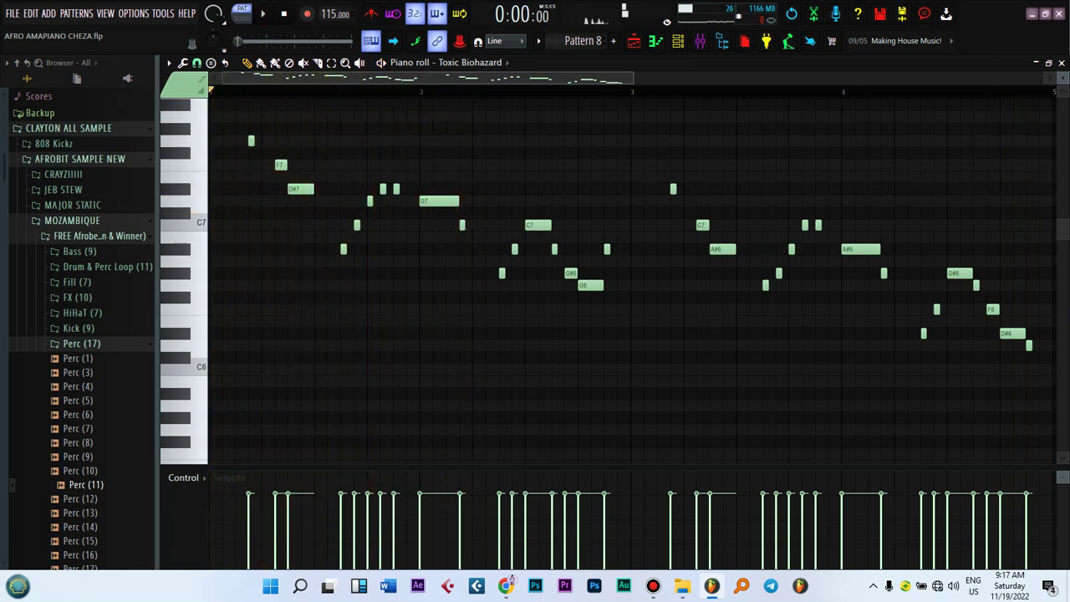
key(space)
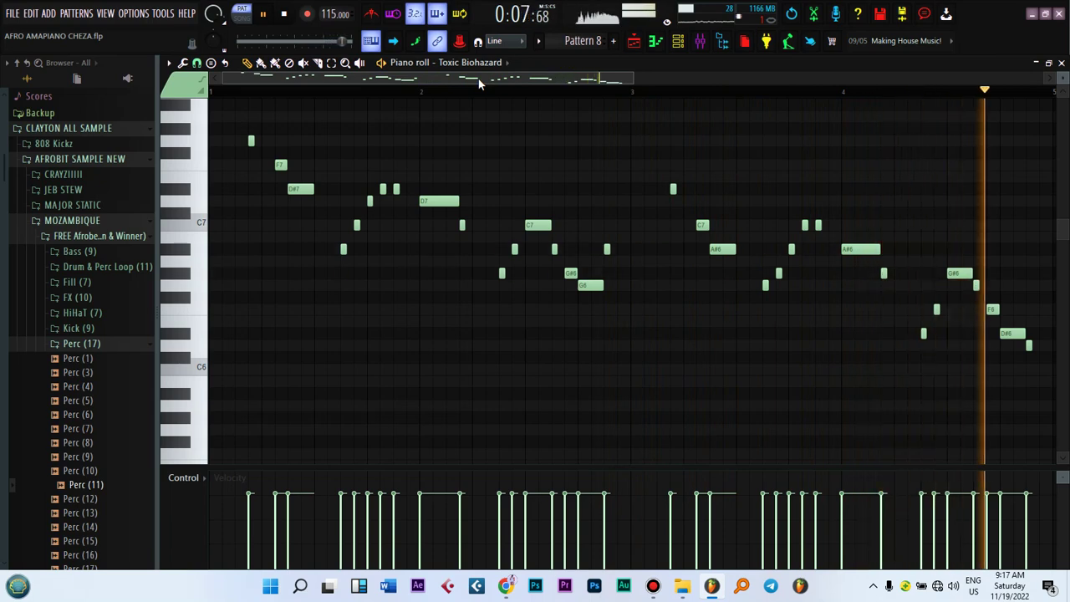
key(space)
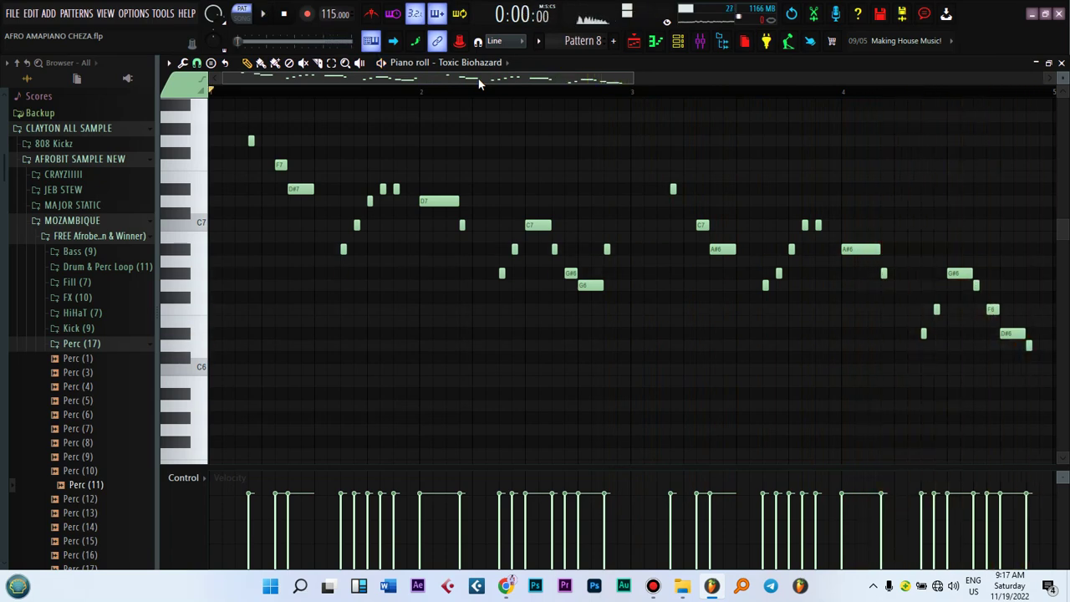
Switch to Pattern 9, mute the Log Drum (1) and Log Drum (7) channels and play the hhsnr (3) part alone.
click(678, 40)
scroll(583, 41, up, 1)
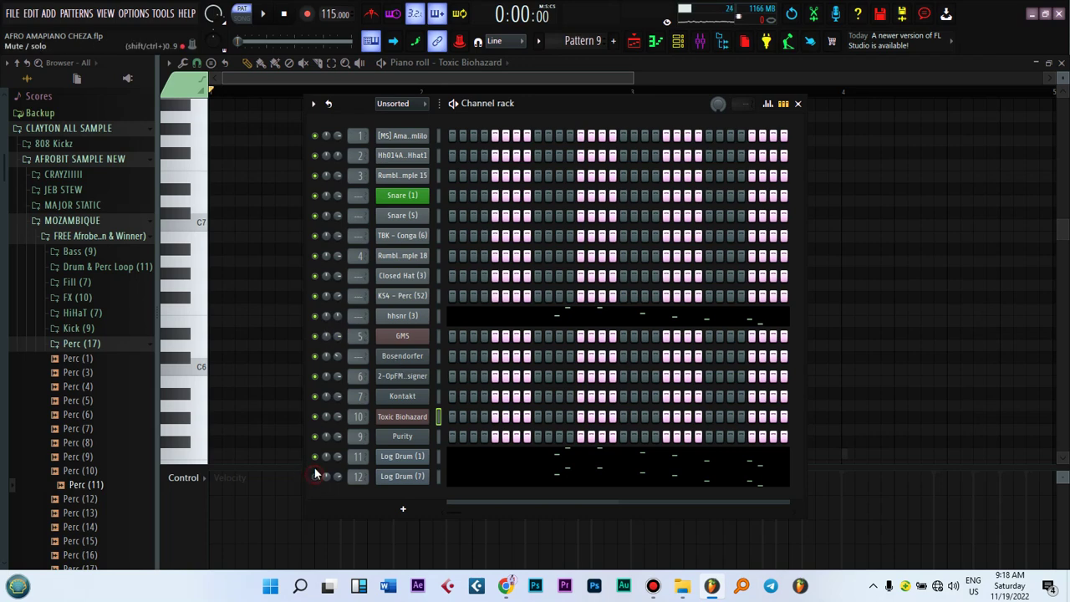
key(space)
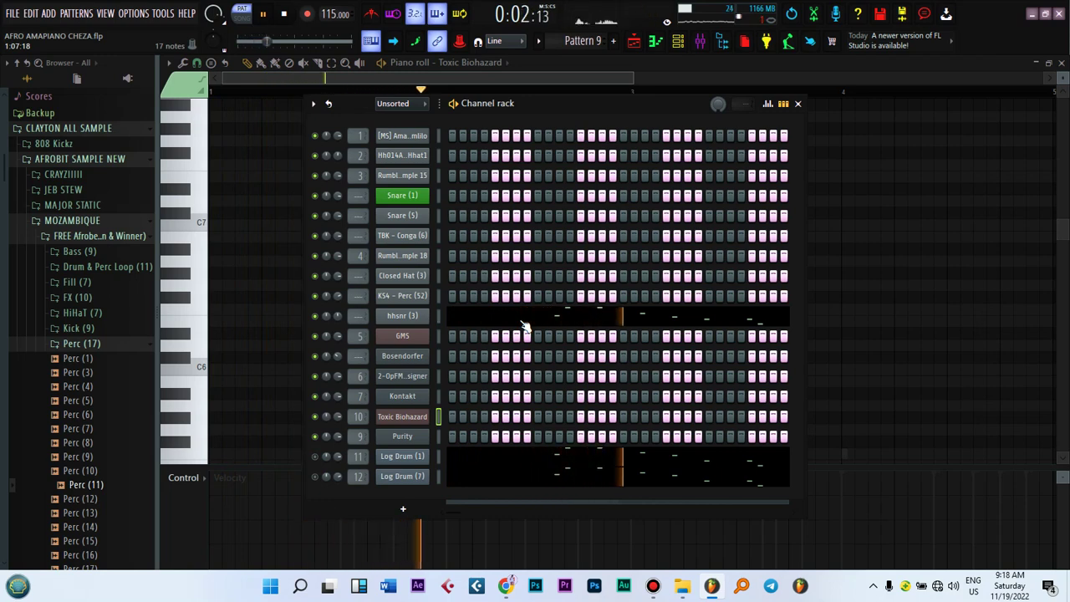
key(space)
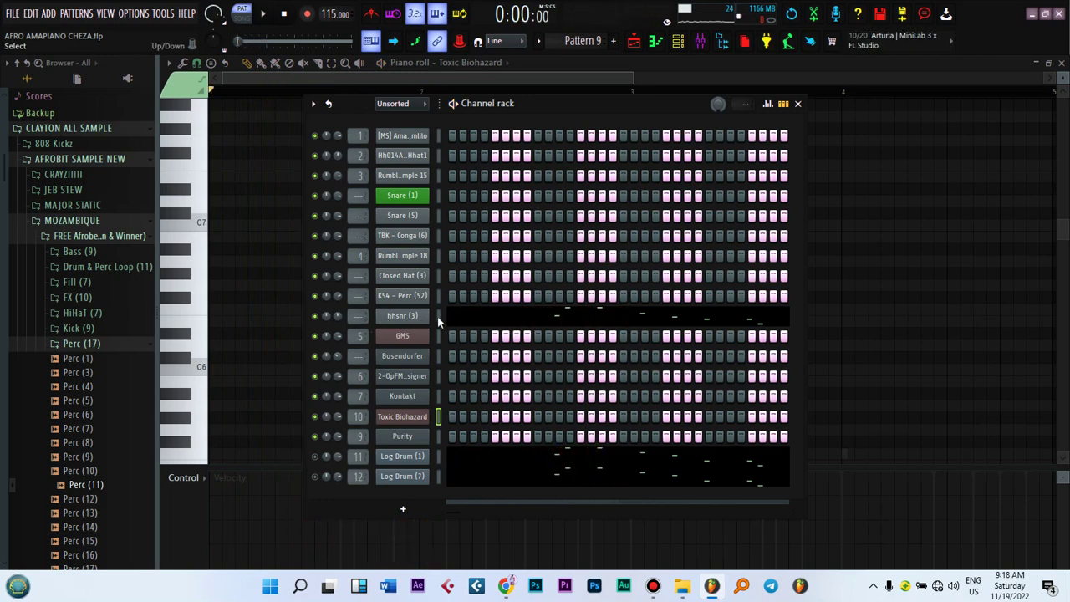
Open the hhsnr (3) notes in the piano roll, audition several keys and play the part with all its notes in view.
click(565, 315)
click(197, 202)
click(198, 223)
click(187, 249)
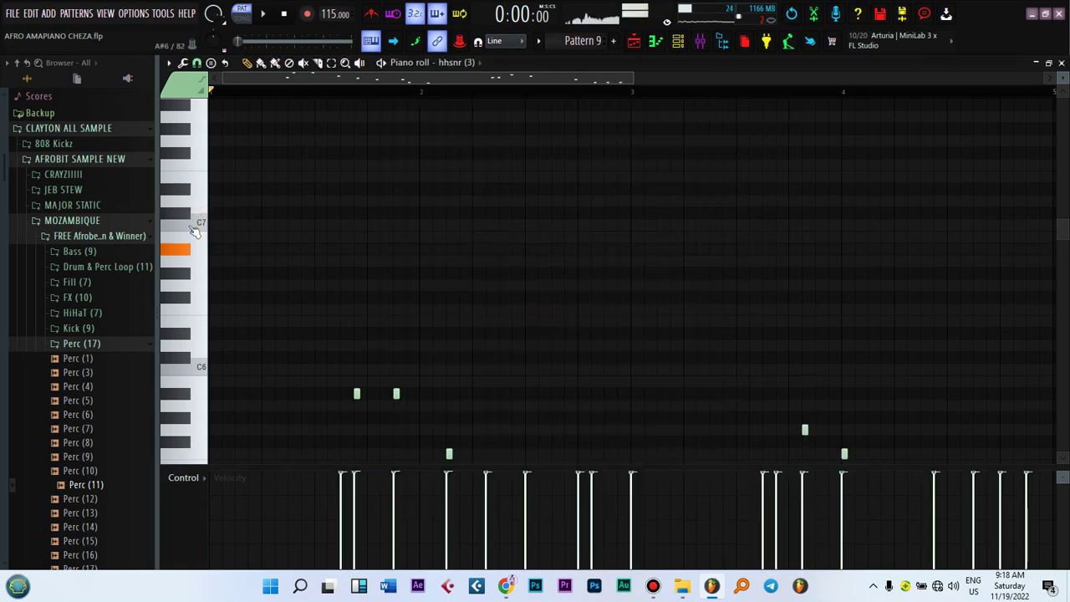
click(199, 368)
click(202, 428)
key(space)
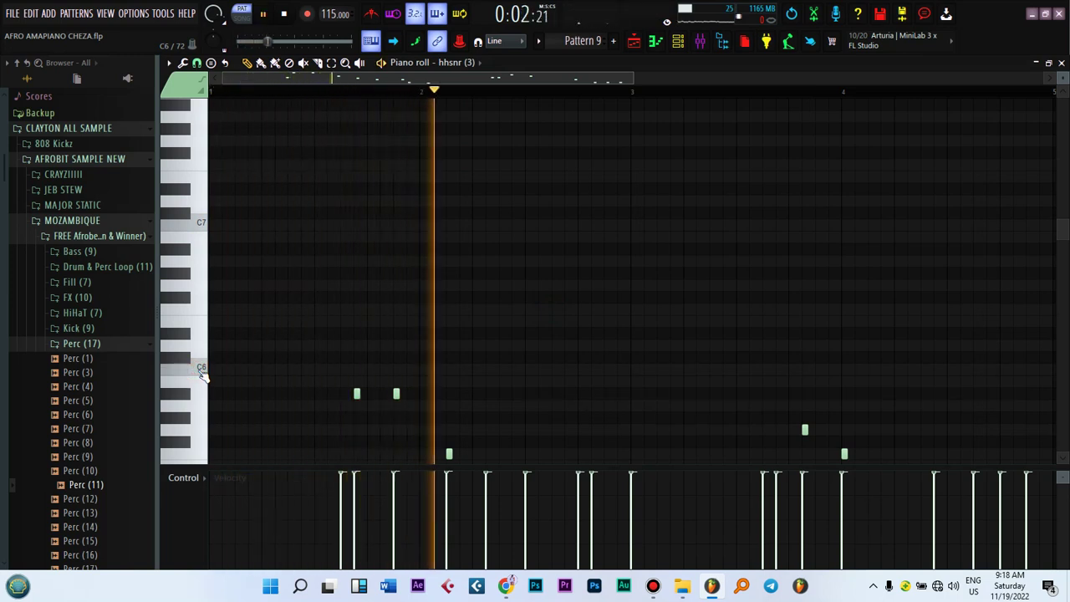
drag(1062, 233, 1059, 285)
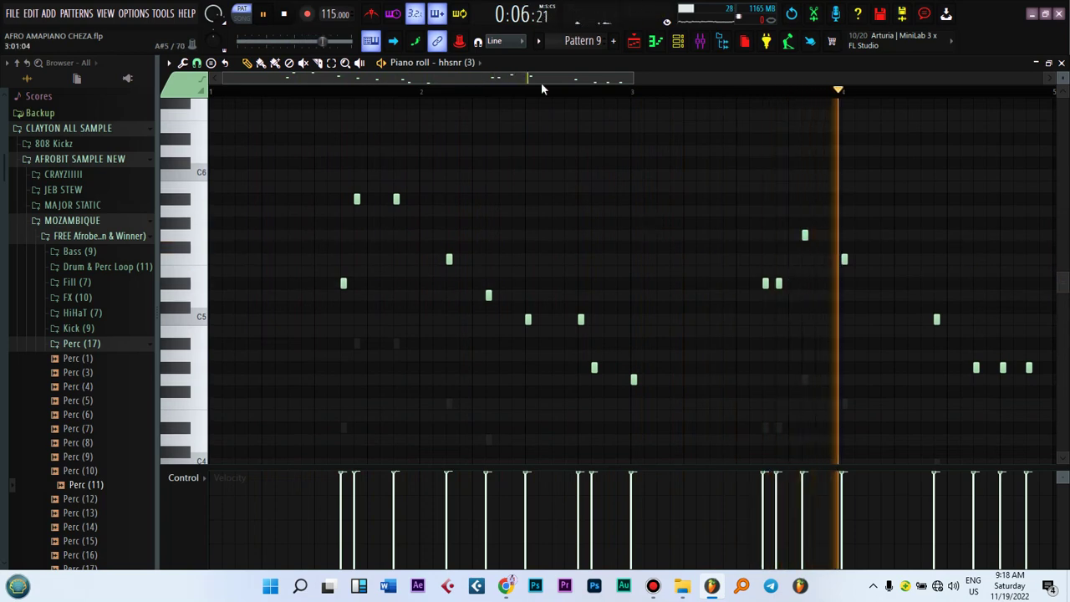
drag(530, 78, 458, 103)
key(space)
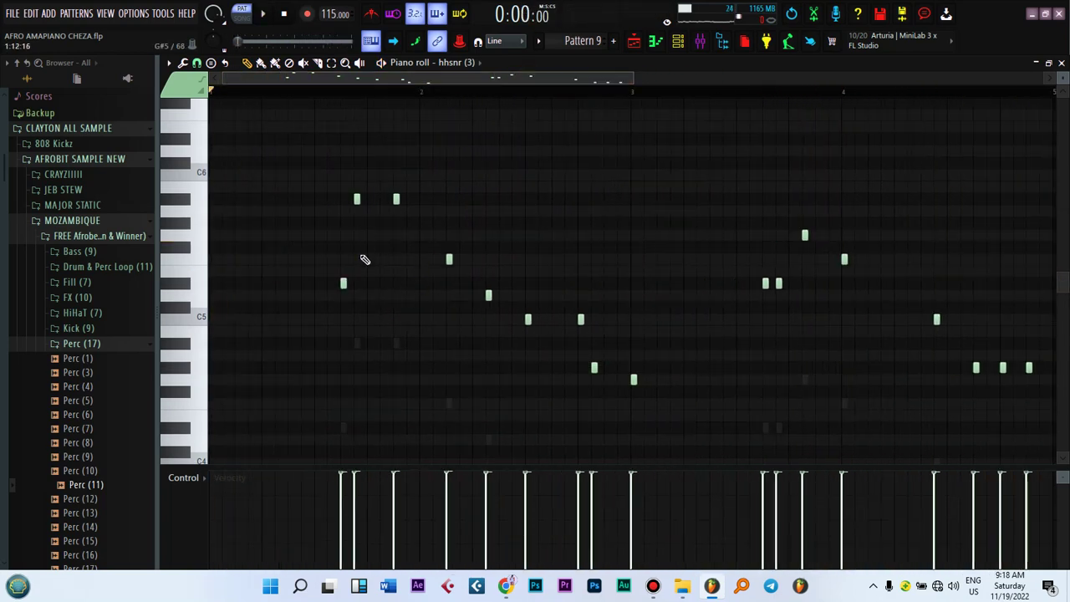
Mute hhsnr (3), unmute Log Drum (1) and play its part with all its notes in view in the piano roll.
click(681, 42)
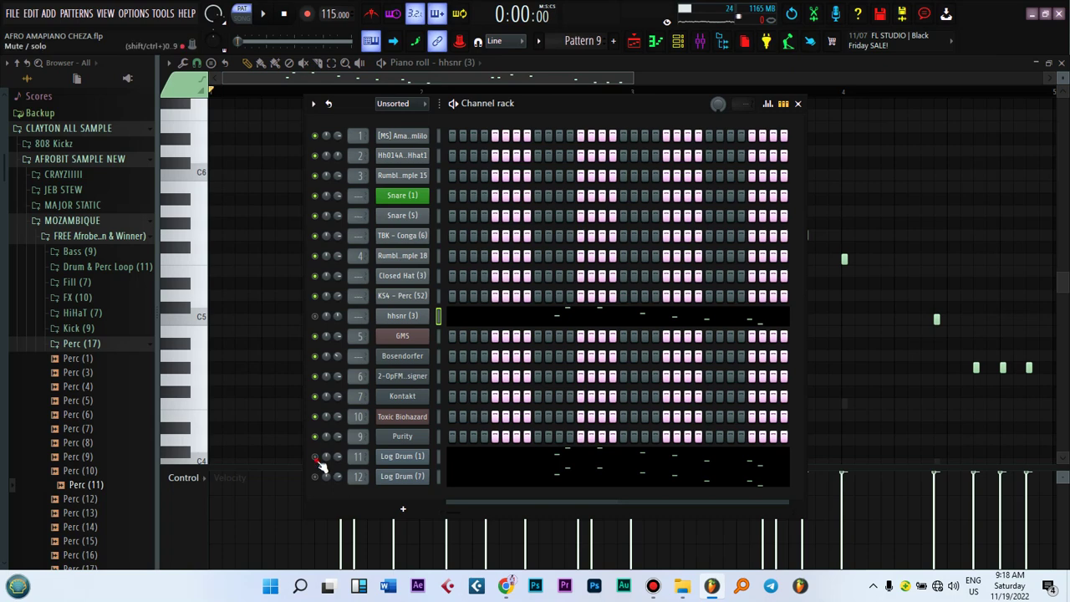
key(space)
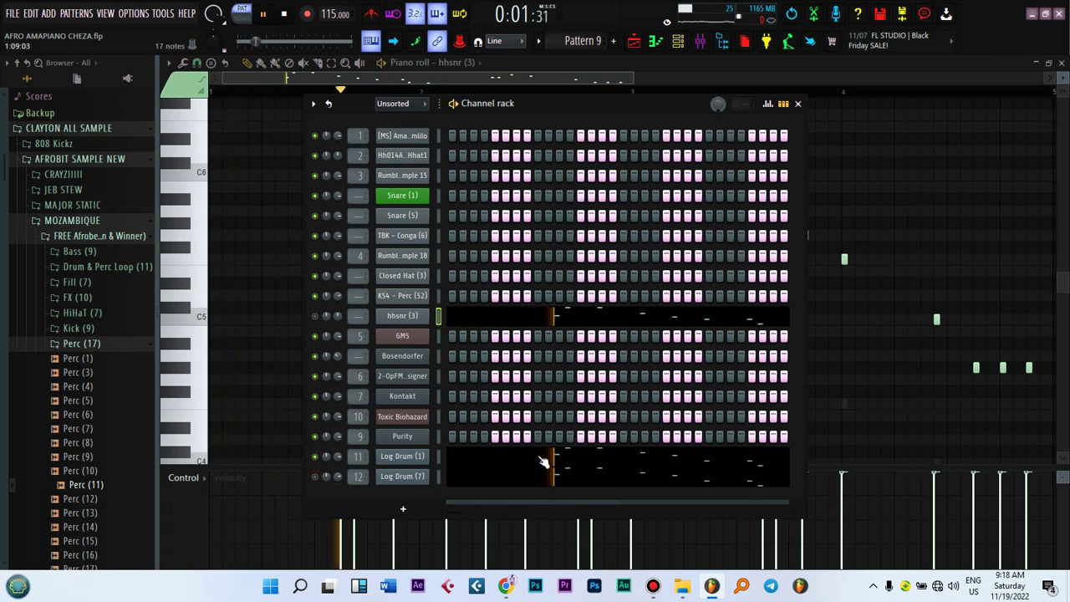
click(555, 458)
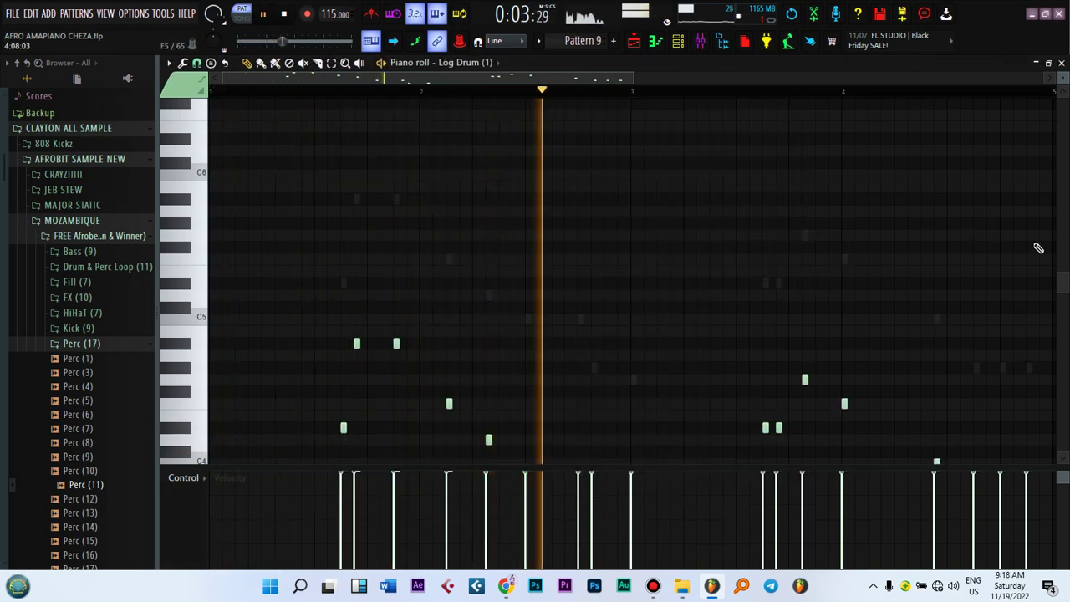
drag(1061, 299, 1065, 334)
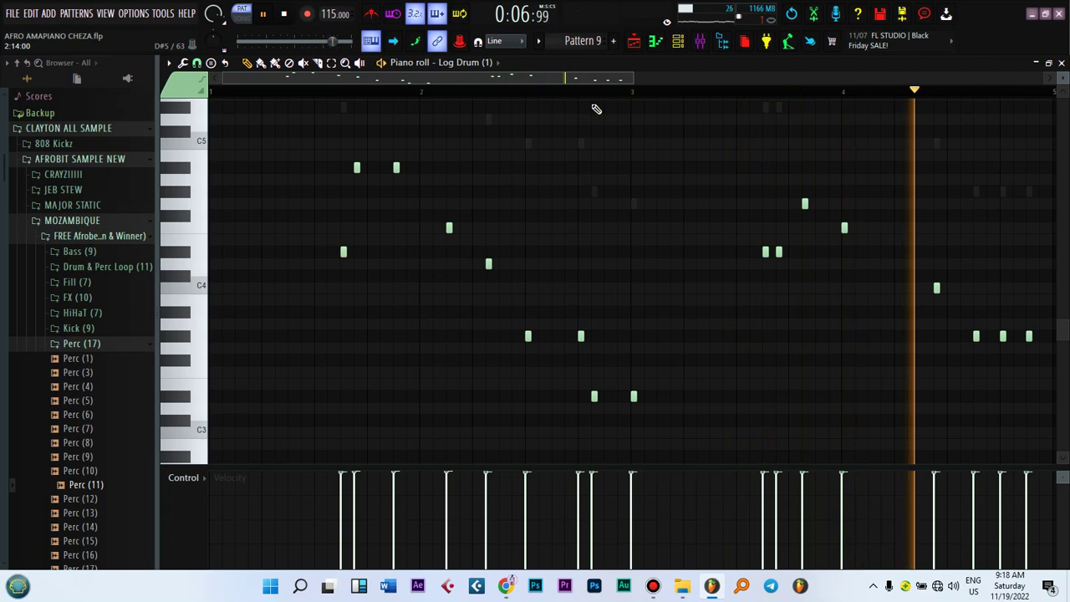
key(space)
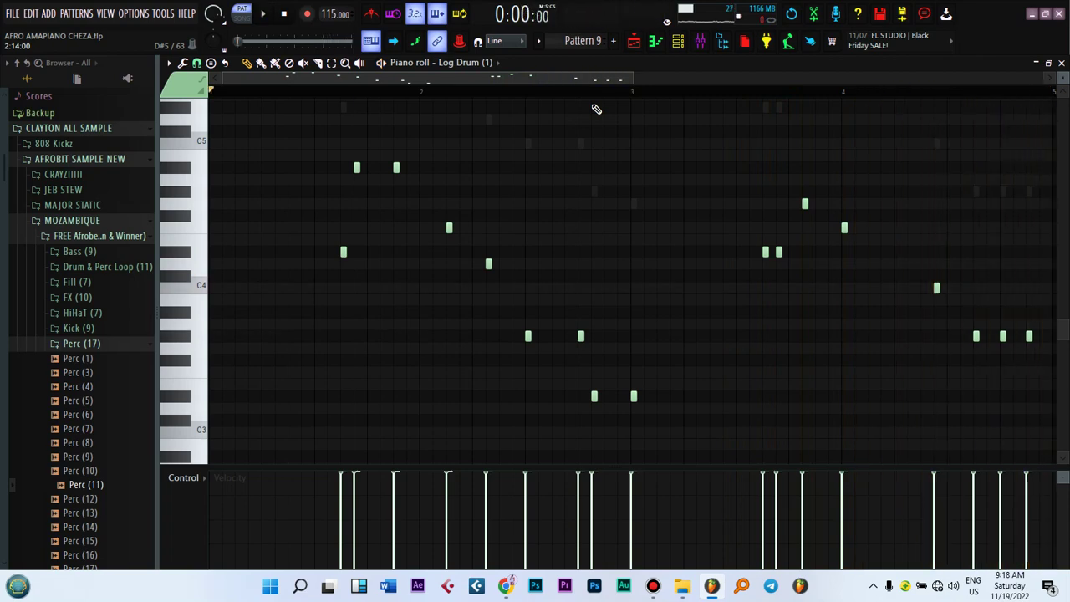
Mute Log Drum (1), unmute Log Drum (7) and play its notes in the piano roll.
click(678, 40)
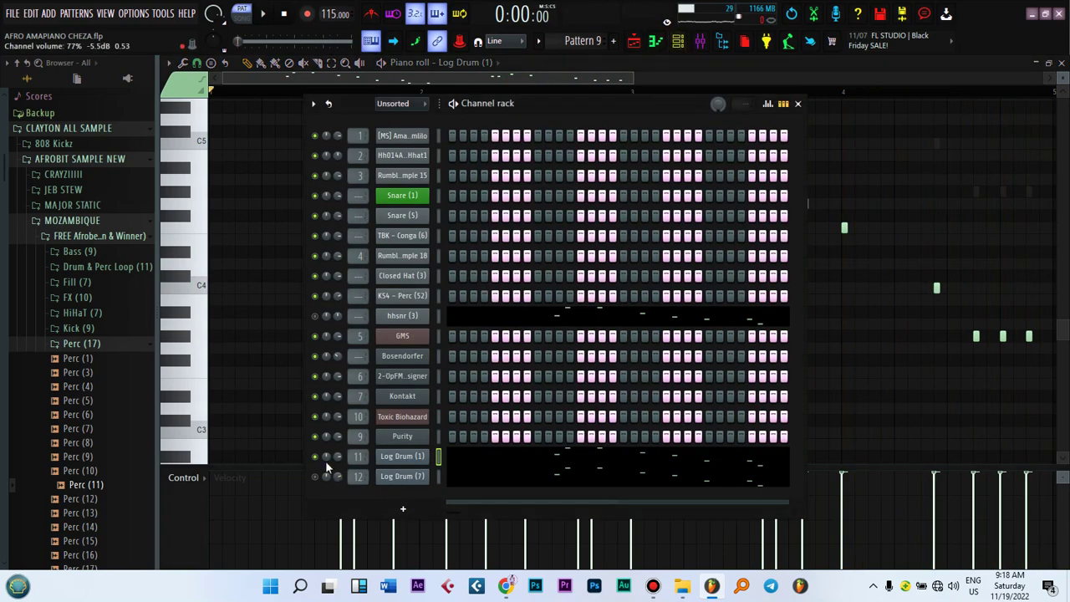
click(482, 479)
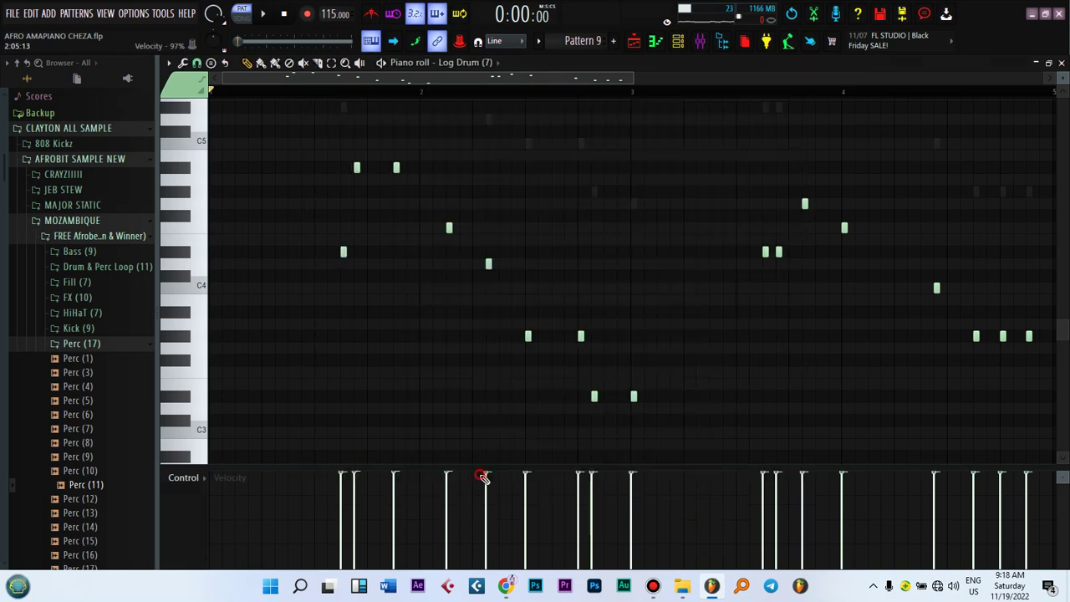
key(space)
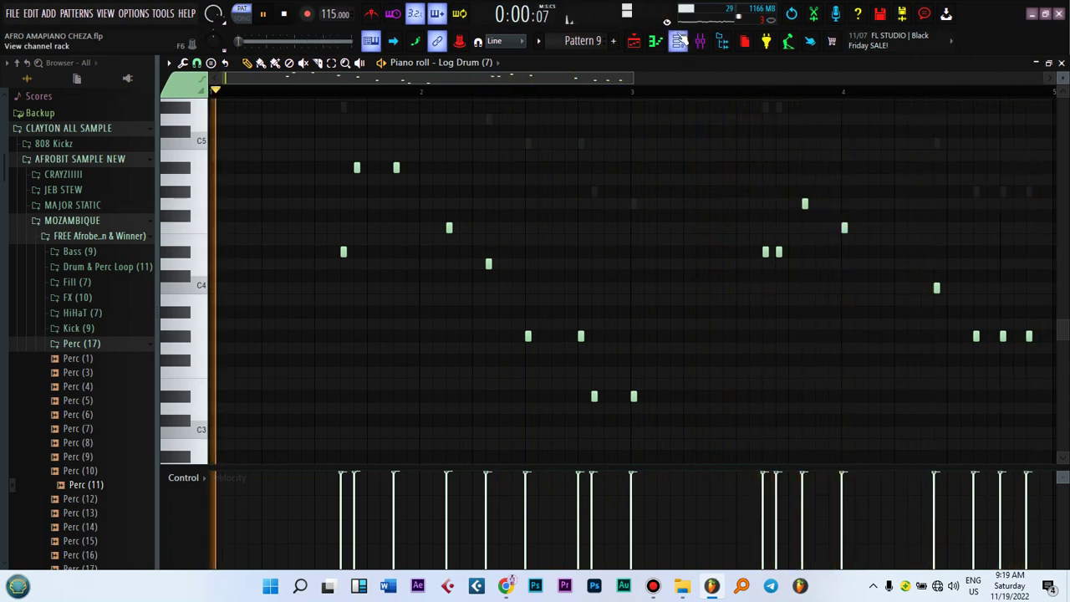
Return to the channel rack, unmute Log Drum (1) and play both log drum channels together in Pattern 9.
click(679, 42)
key(space)
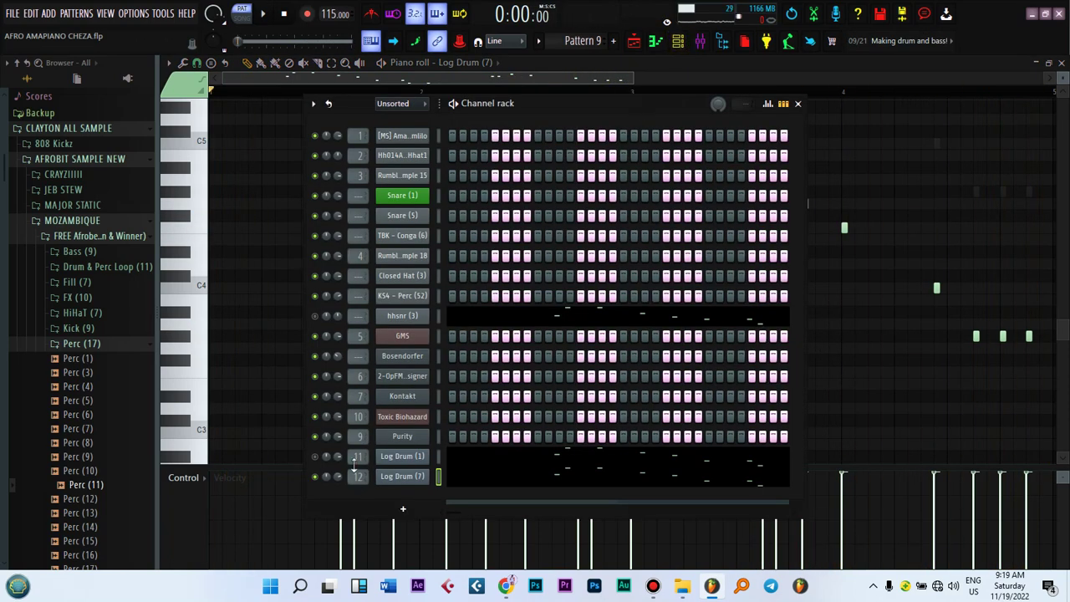
key(space)
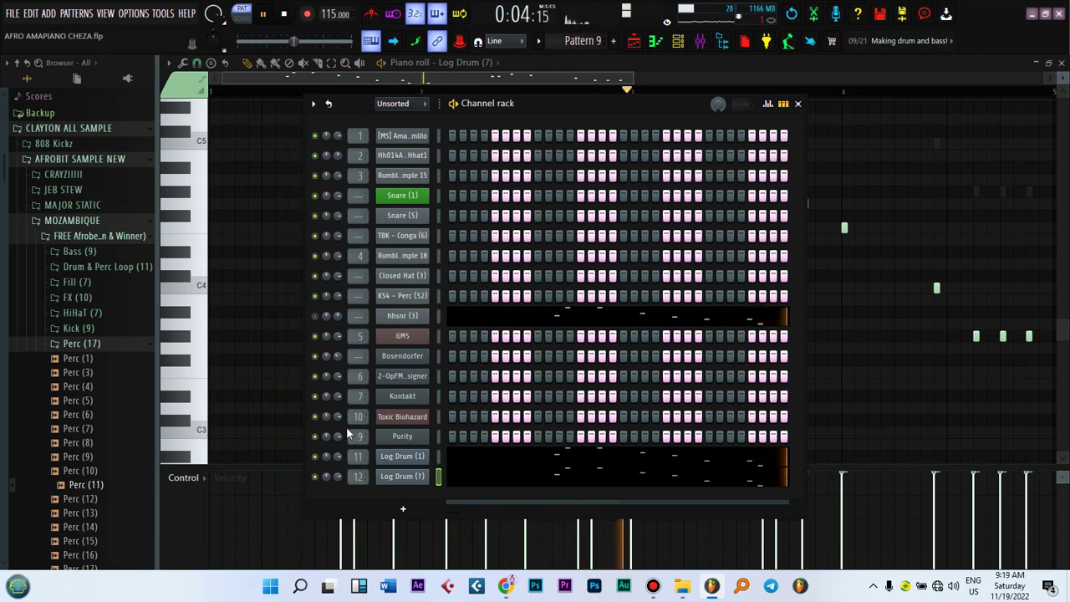
Unmute hhsnr (3) in Pattern 9 and play it together with Log Drum (1) and Log Drum (7).
key(space)
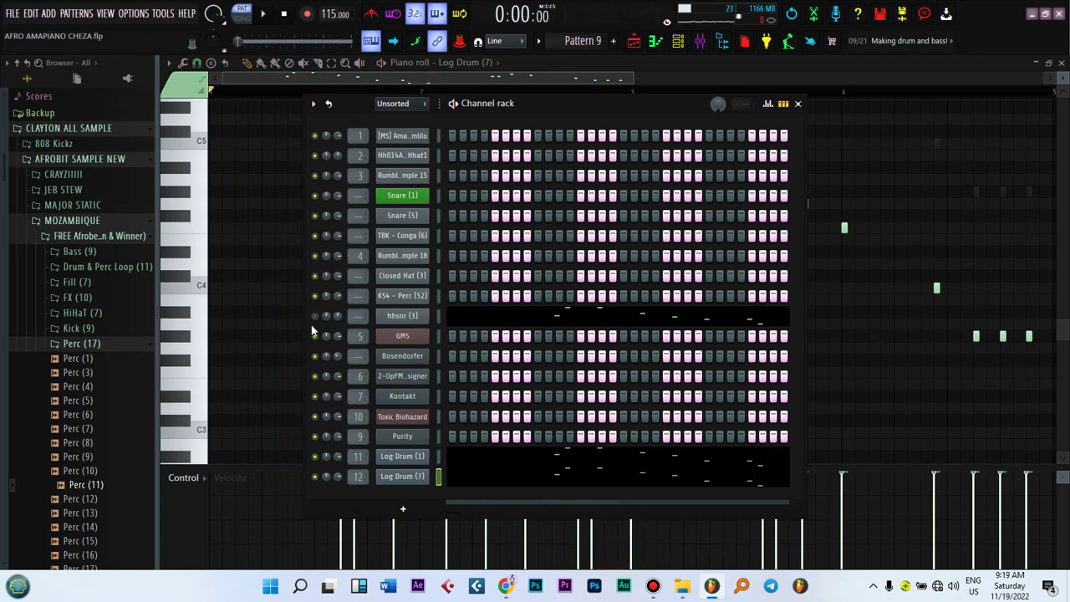
key(space)
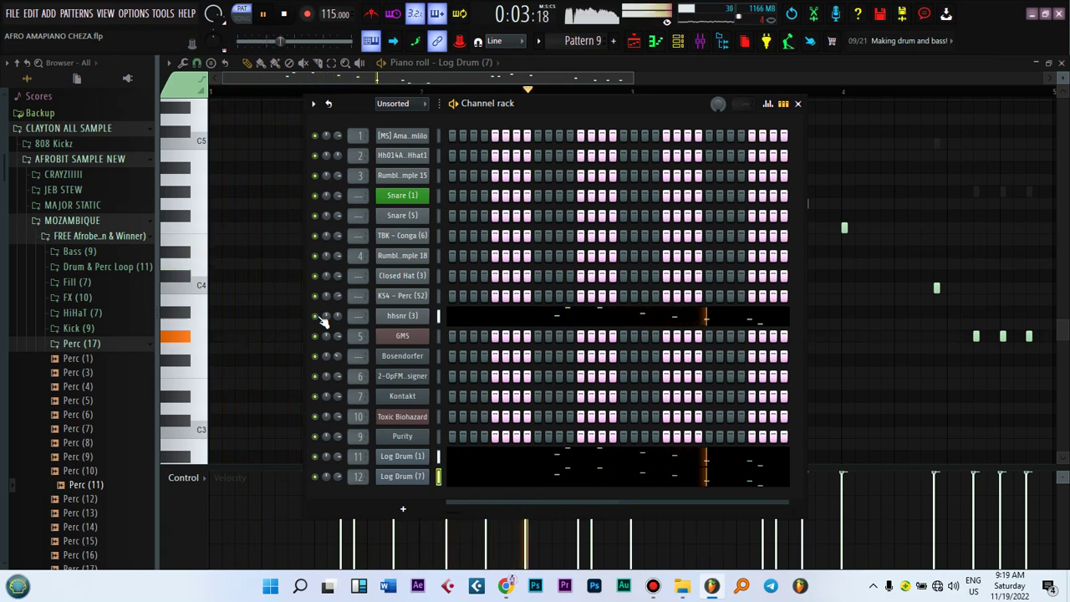
key(space)
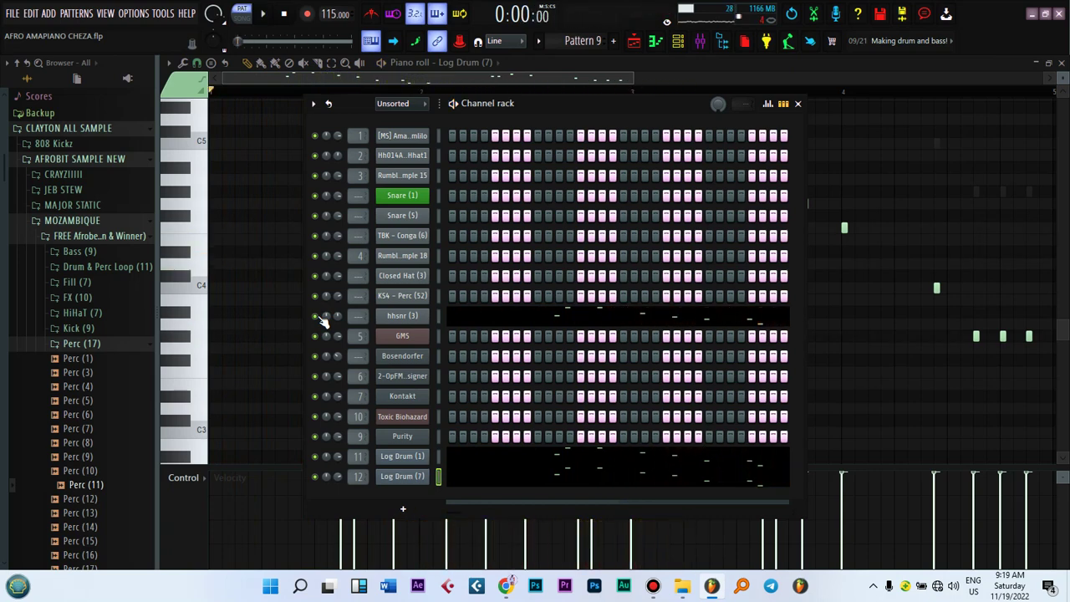
Open the playlist arrangement and maximize it.
click(633, 43)
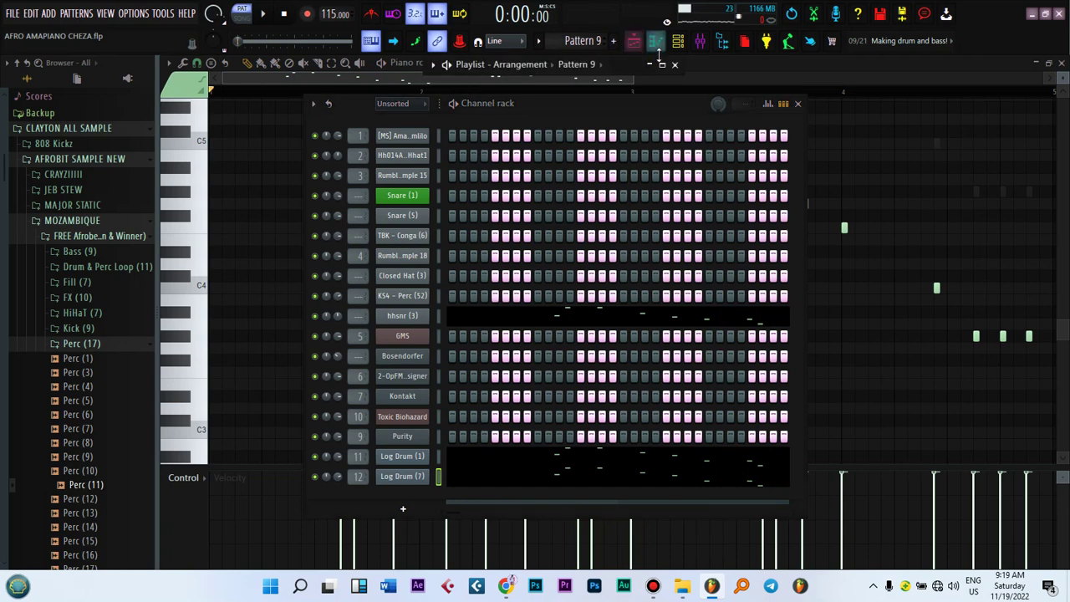
click(635, 44)
click(637, 43)
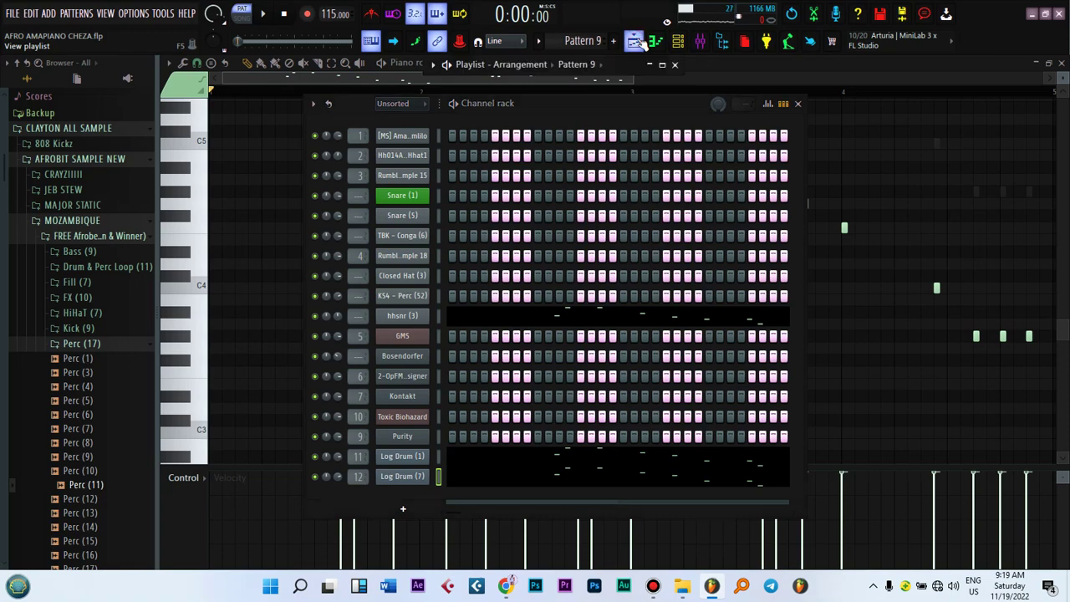
click(662, 65)
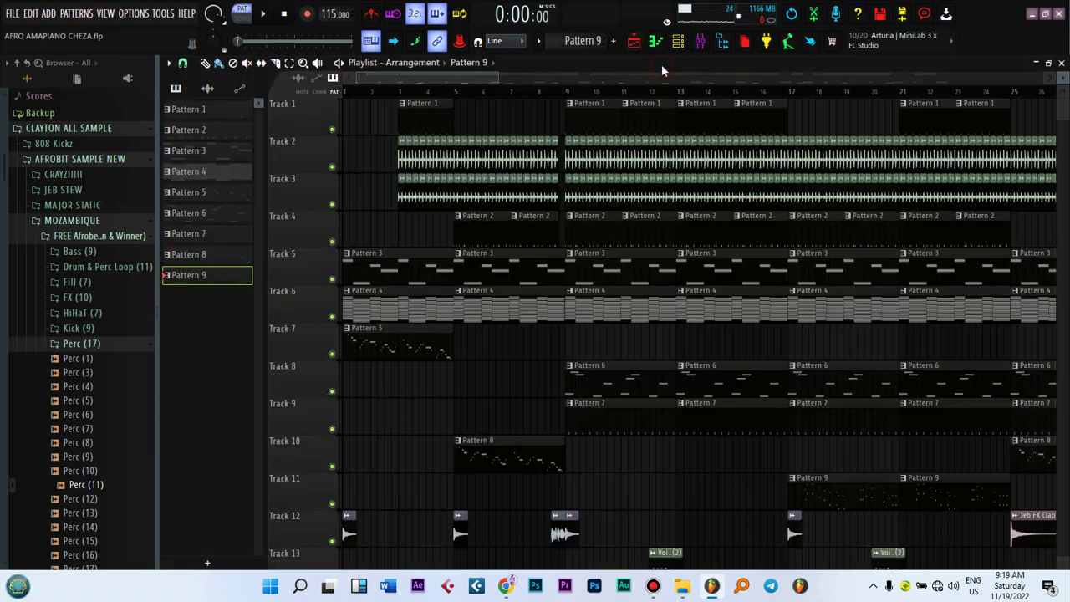
Isolate Track 2 and Track 3 in the playlist and play them from bar 3 in song mode.
drag(488, 75, 536, 76)
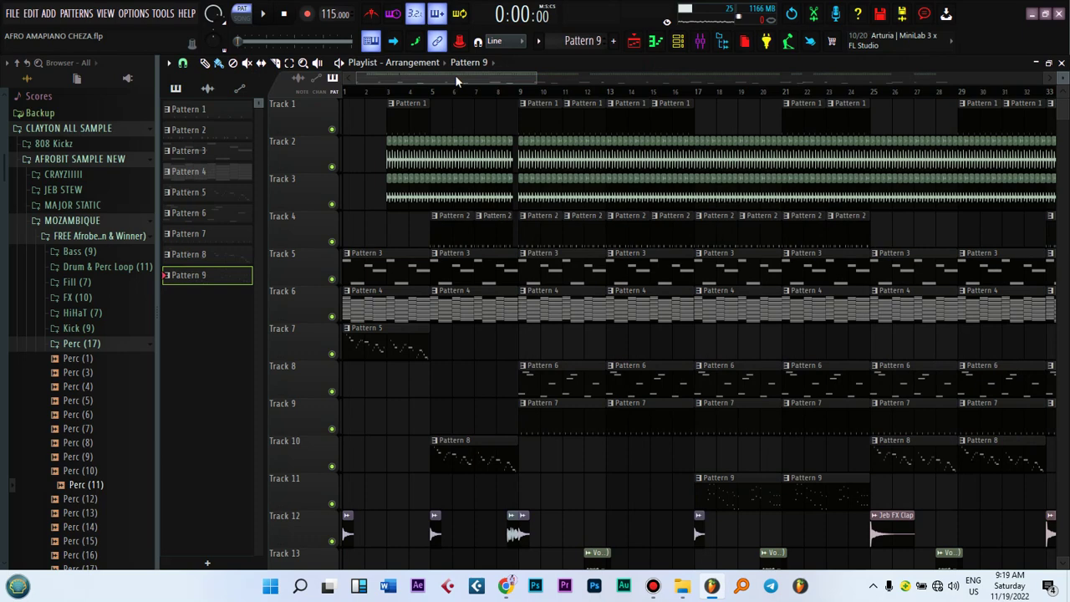
click(332, 168)
click(332, 167)
ctrl+click(332, 167)
click(332, 204)
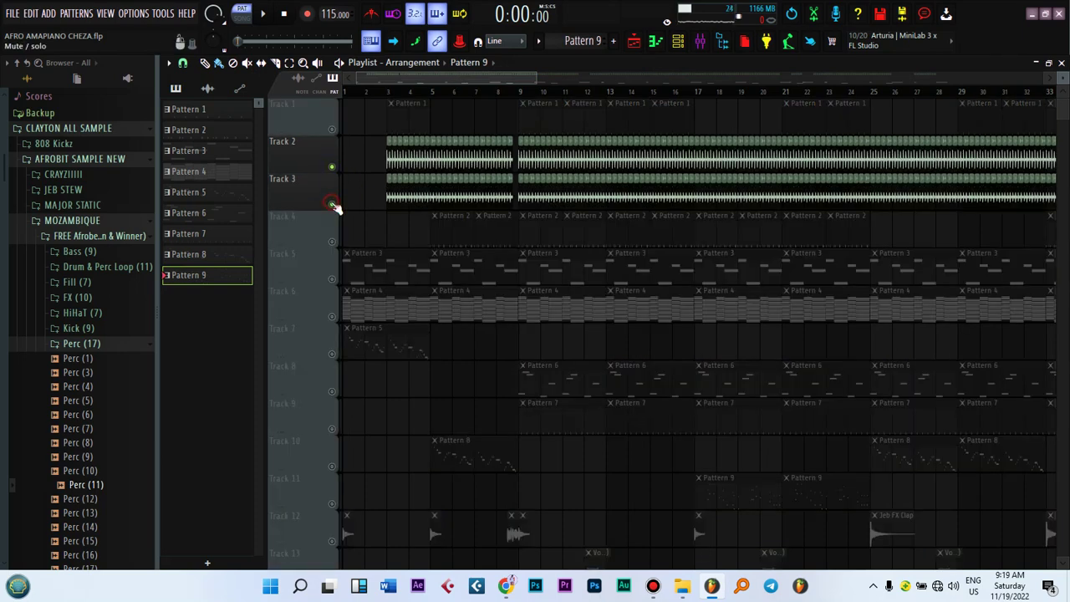
click(396, 98)
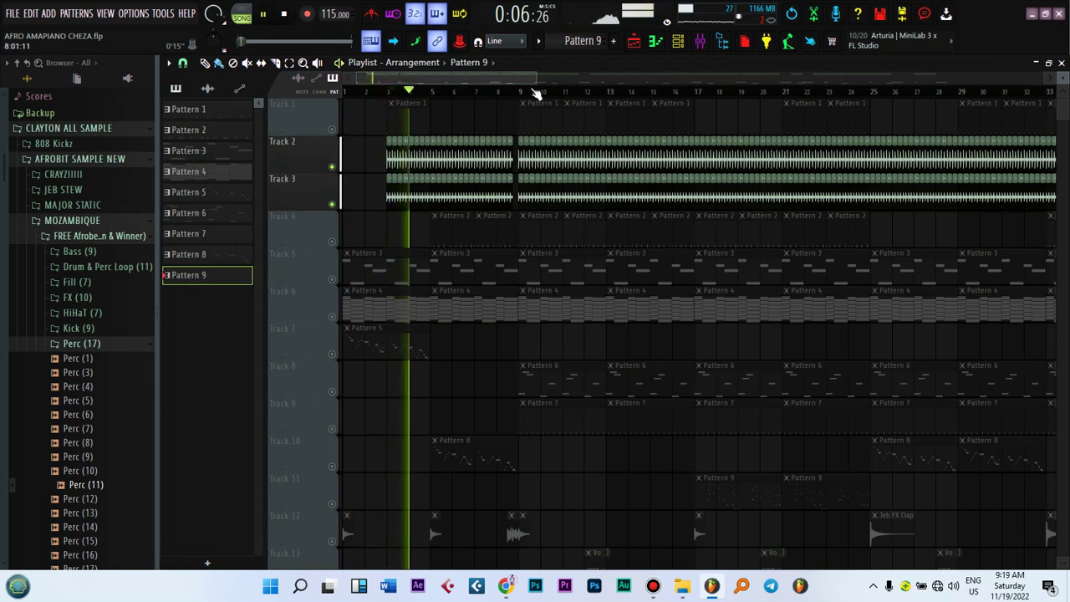
key(space)
drag(534, 77, 440, 102)
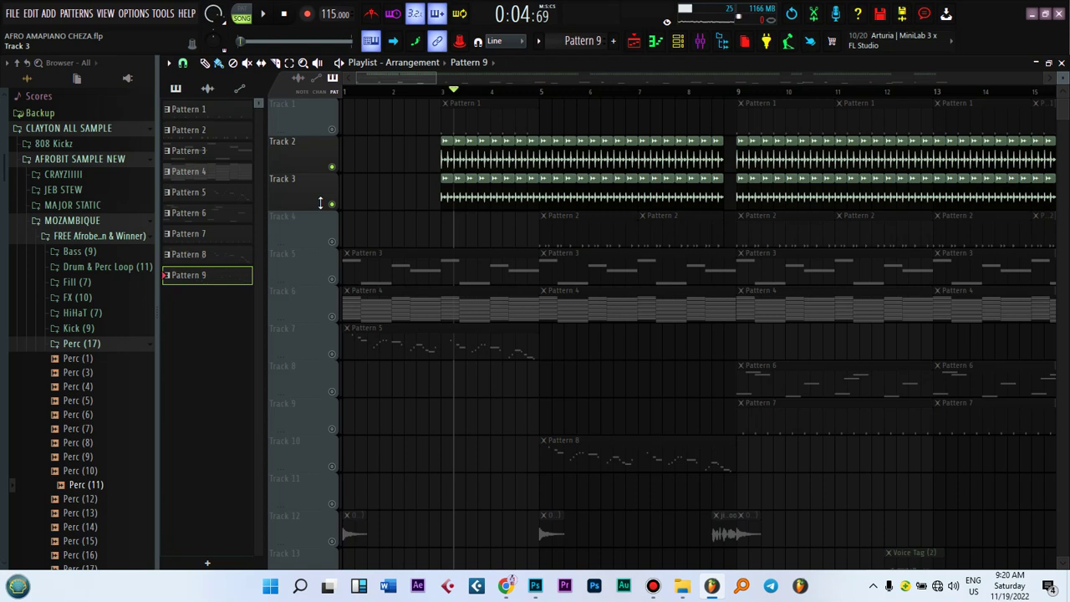
key(space)
key(space)
Turn all the muted playlist tracks back on.
right_click(332, 205)
right_click(331, 205)
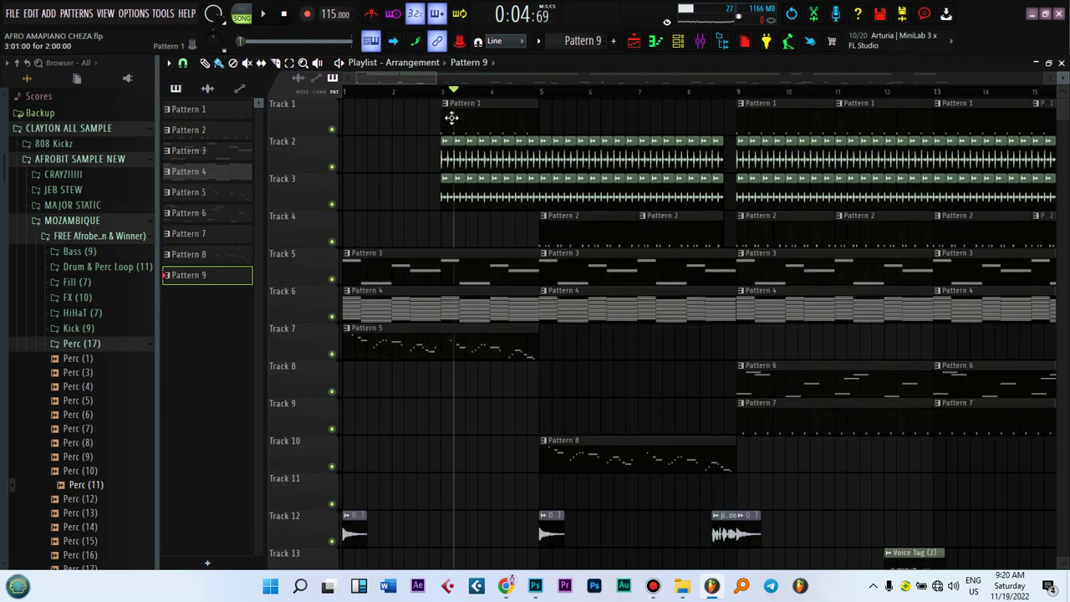
drag(435, 78, 452, 79)
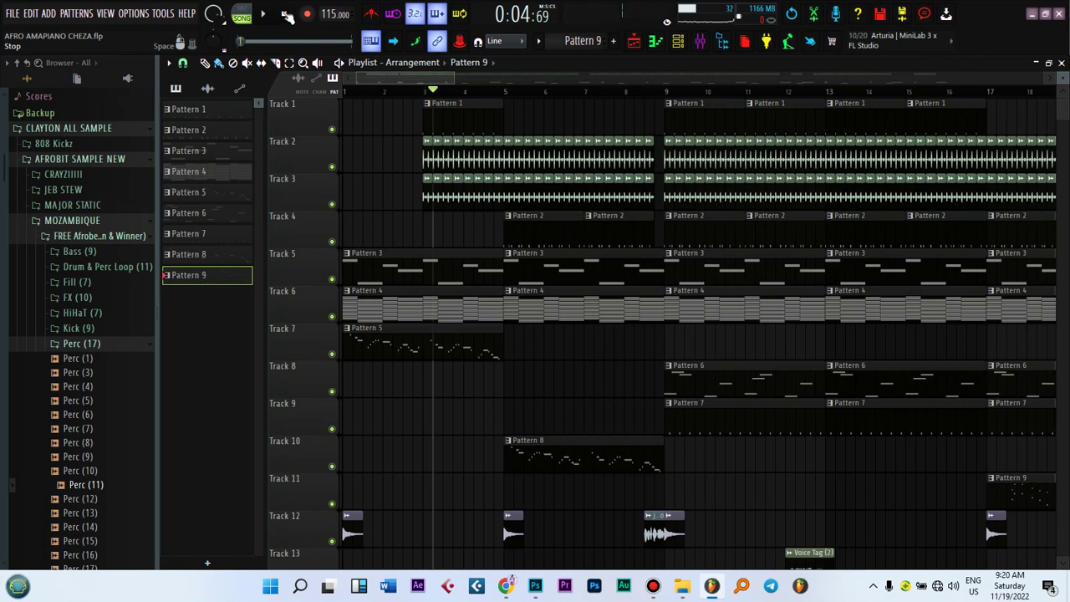
Play the full arrangement with all tracks from the beginning through its end, then stop playback.
click(285, 15)
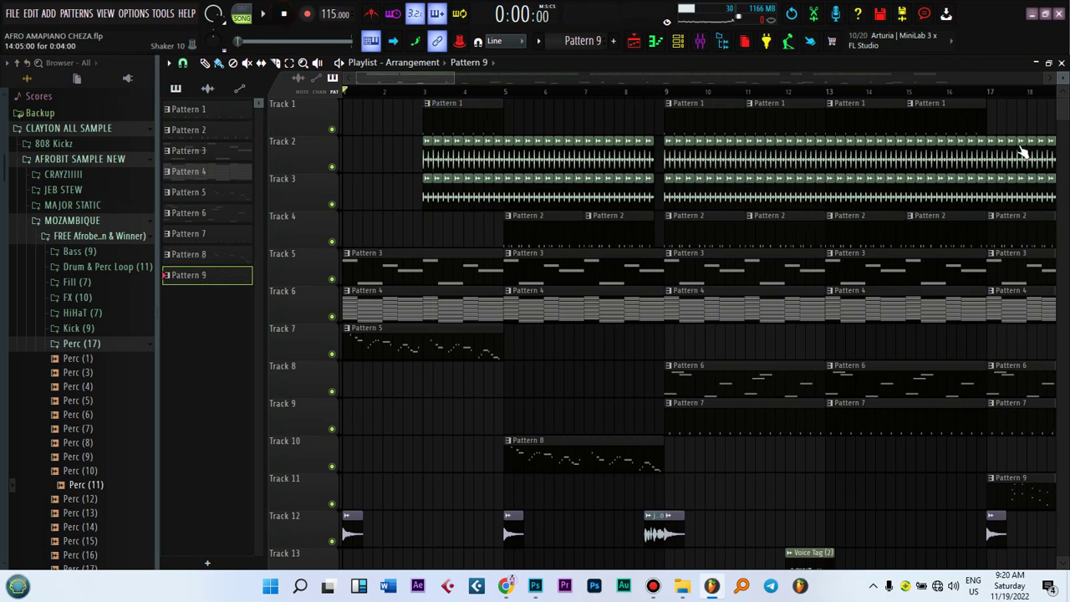
mouse_move(1066, 111)
mouse_down()
mouse_move(1065, 122)
mouse_move(1065, 106)
mouse_up()
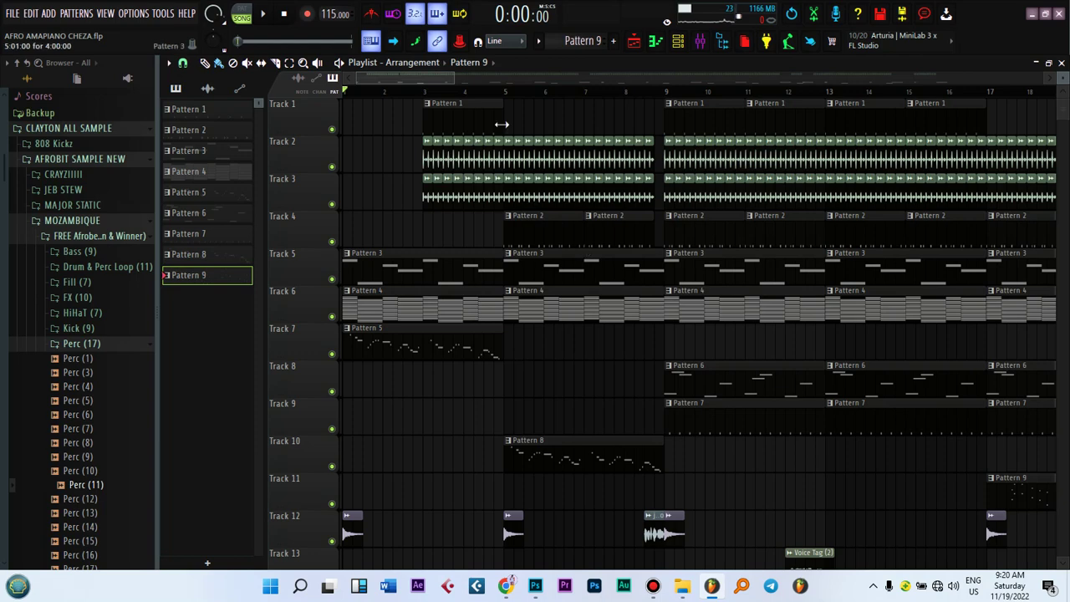
drag(466, 80, 438, 104)
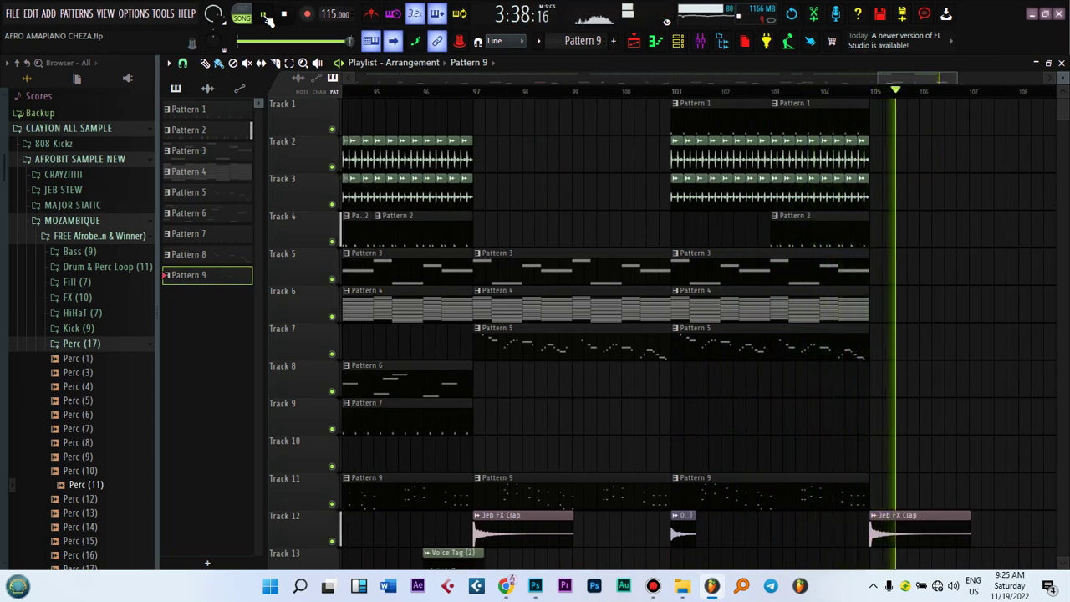
click(264, 15)
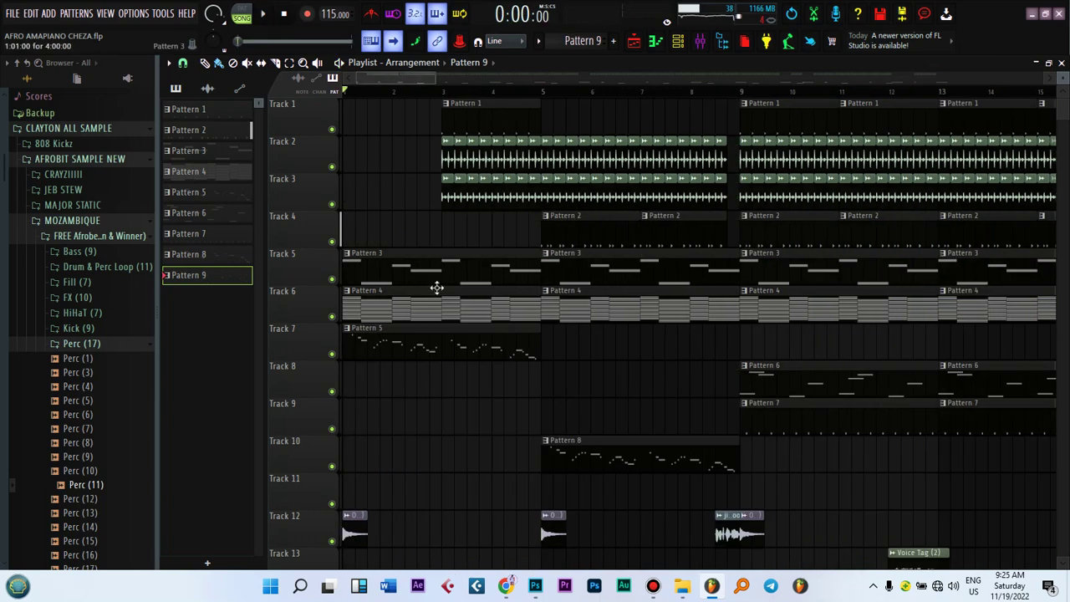
Switch to the Bandicam recorder window.
click(653, 588)
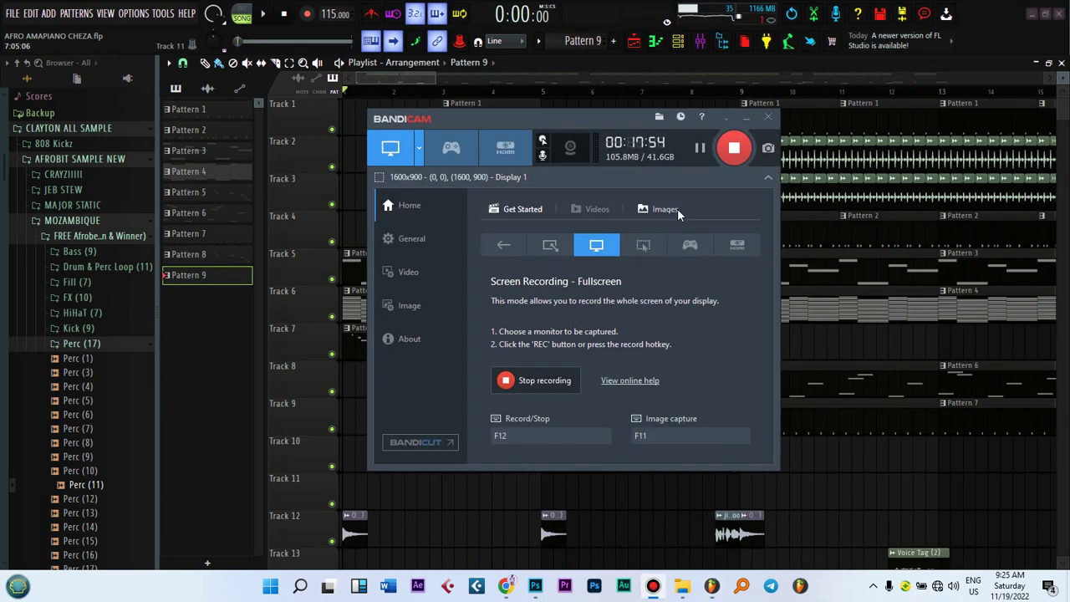